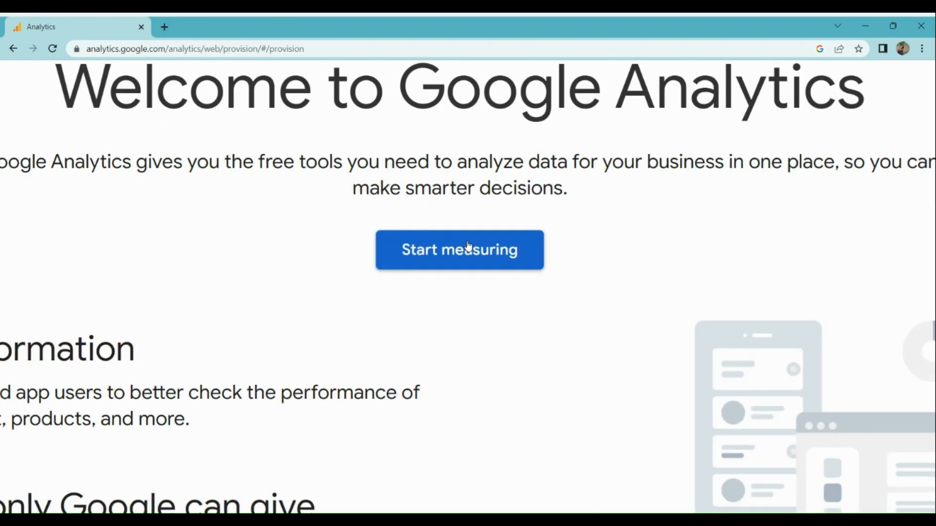
Step: Start setting up a new Analytics account and enter "Tsuki Hoshi" as the account name
{"action": "left_click", "coordinate": [468, 247]}
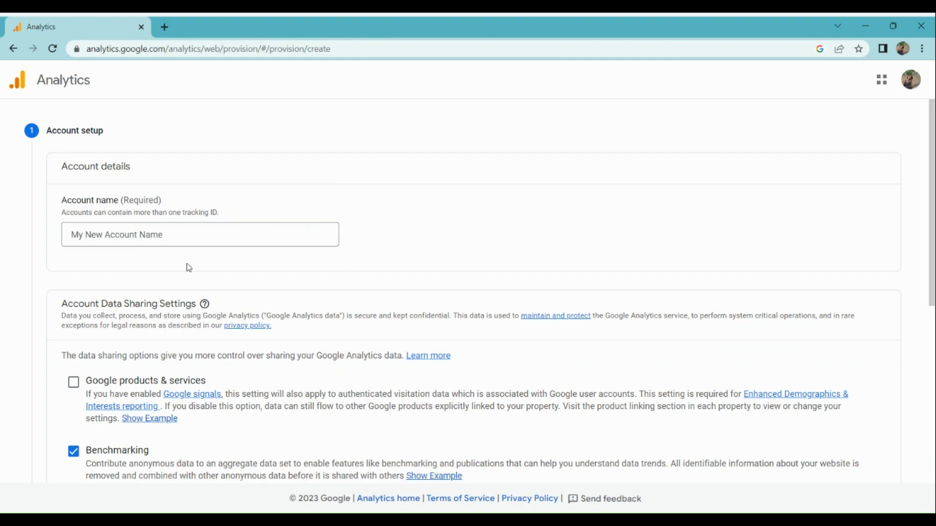
{"action": "scroll", "coordinate": [147, 218], "scroll_direction": "up", "scroll_amount": 5}
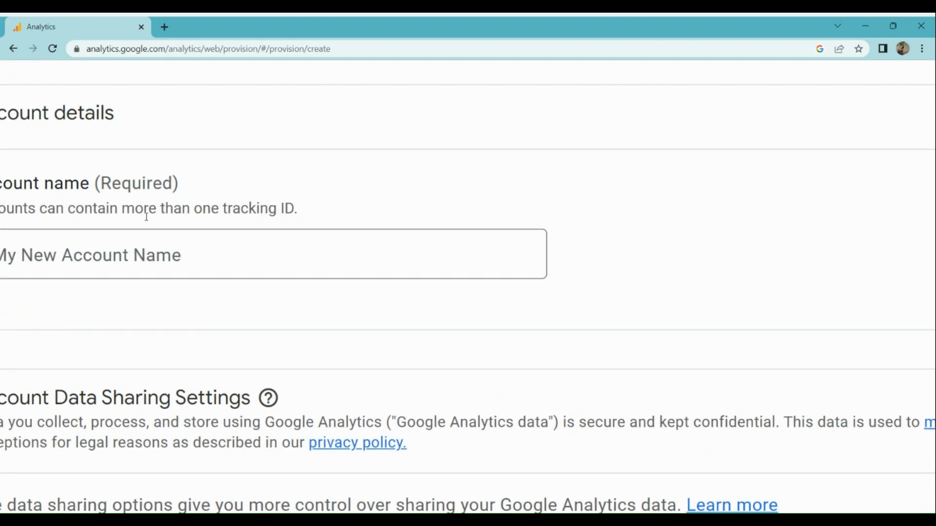
{"action": "scroll", "coordinate": [147, 218], "scroll_direction": "left", "scroll_amount": 3}
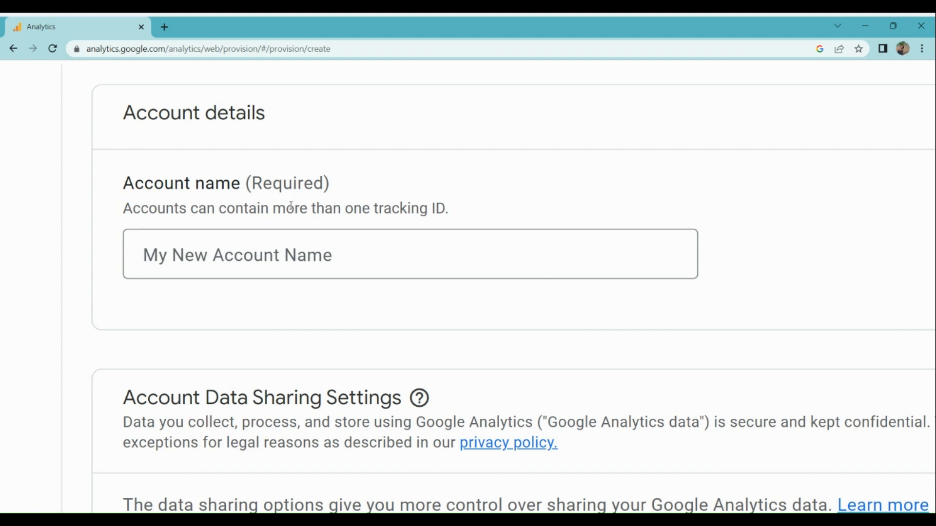
{"action": "left_click", "coordinate": [307, 251]}
{"action": "type", "text": "Tsuki "}
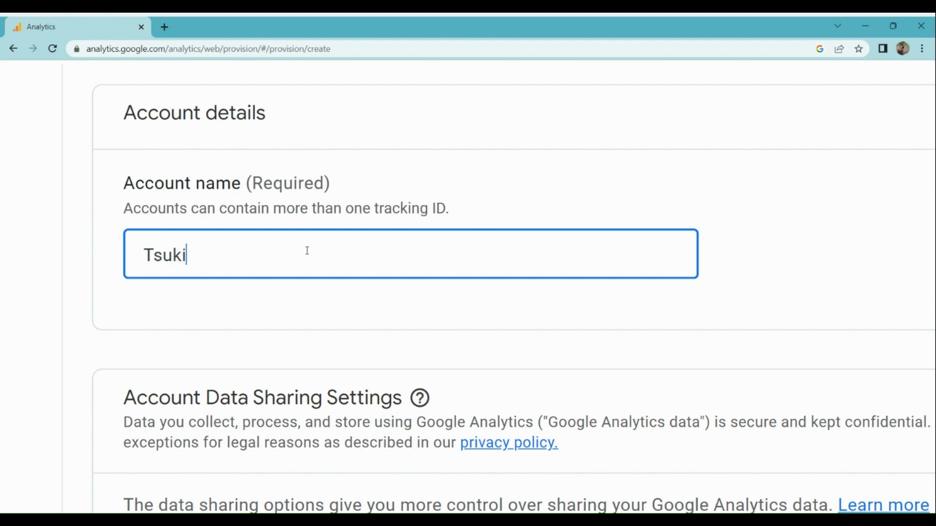
{"action": "type", "text": "Hoshi"}
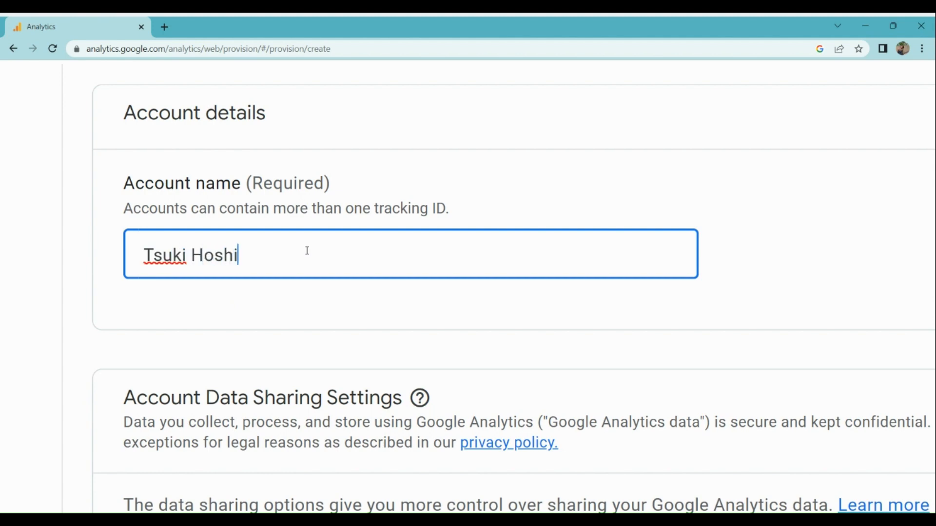
Step: Review the account data sharing options: Google products & services, Benchmarking, Technical support and Account specialists
{"action": "key", "text": "ctrl+minus"}
{"action": "scroll", "coordinate": [308, 251], "scroll_direction": "down", "scroll_amount": 3}
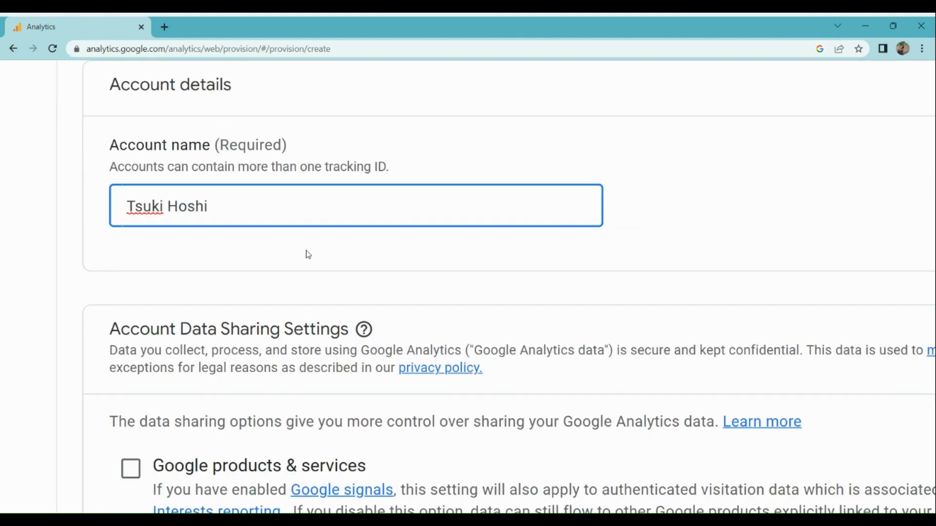
{"action": "scroll", "coordinate": [307, 254], "scroll_direction": "down", "scroll_amount": 1}
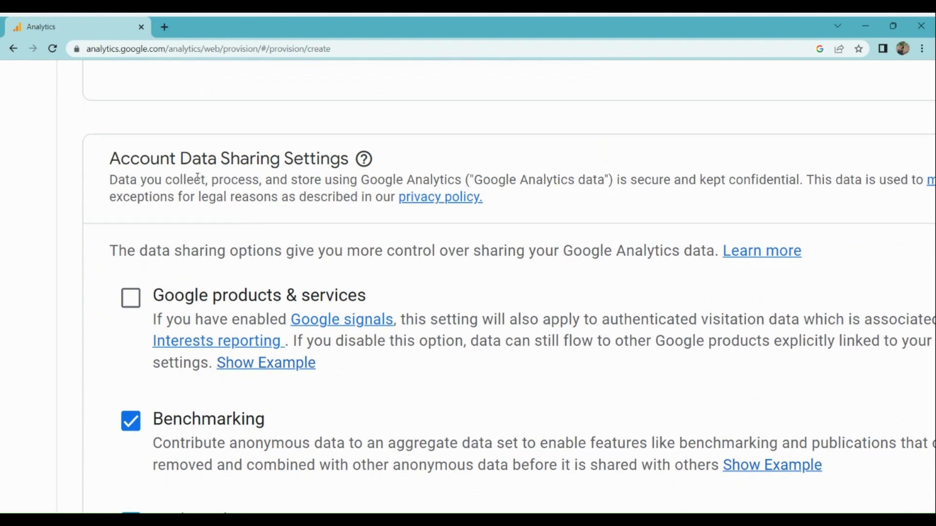
{"action": "scroll", "coordinate": [197, 177], "scroll_direction": "down", "scroll_amount": 1}
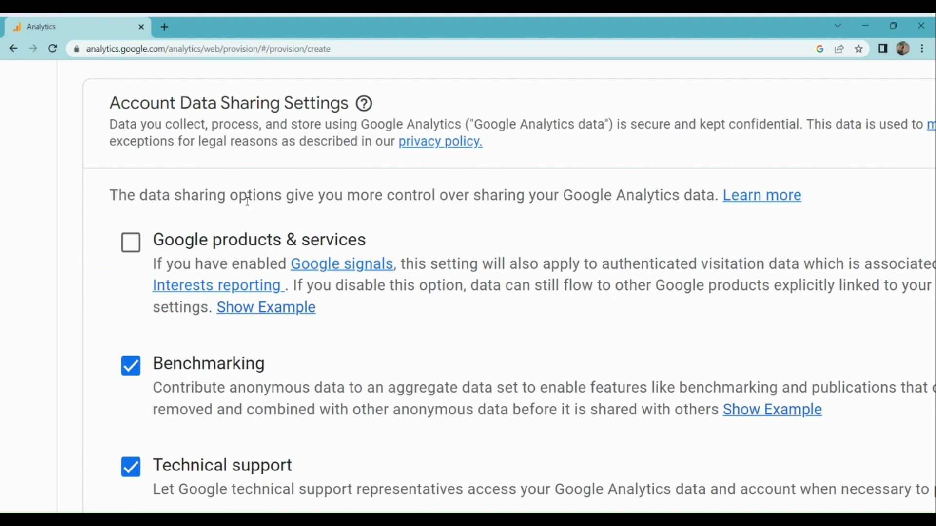
{"action": "scroll", "coordinate": [247, 201], "scroll_direction": "down", "scroll_amount": 1}
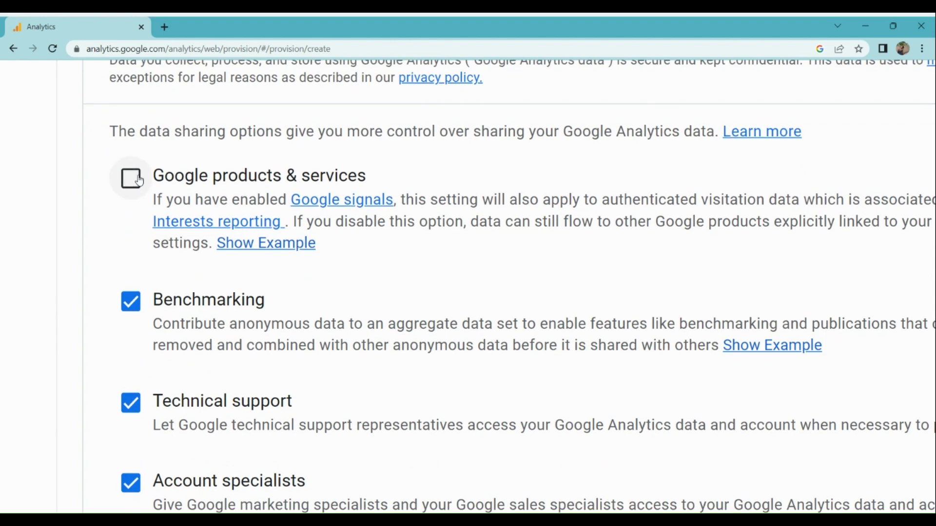
{"action": "scroll", "coordinate": [230, 267], "scroll_direction": "down", "scroll_amount": 1}
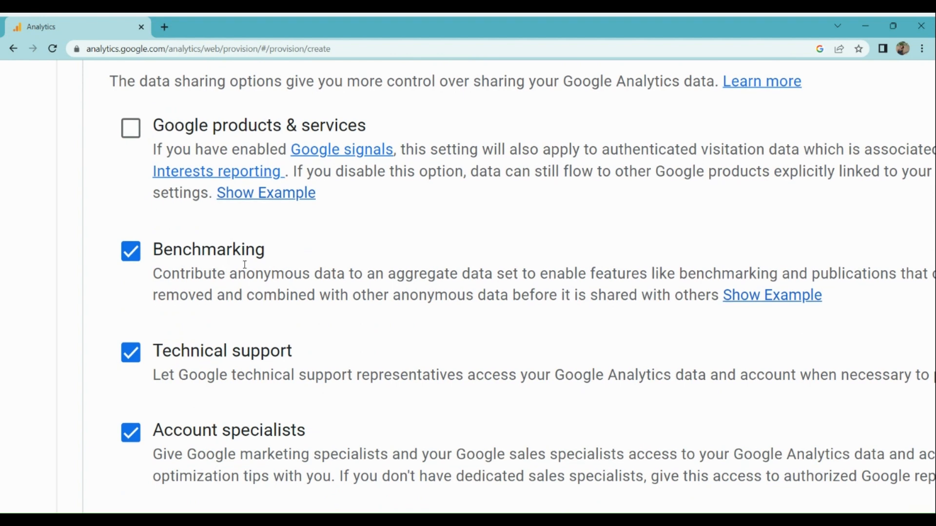
{"action": "scroll", "coordinate": [245, 264], "scroll_direction": "right", "scroll_amount": 1}
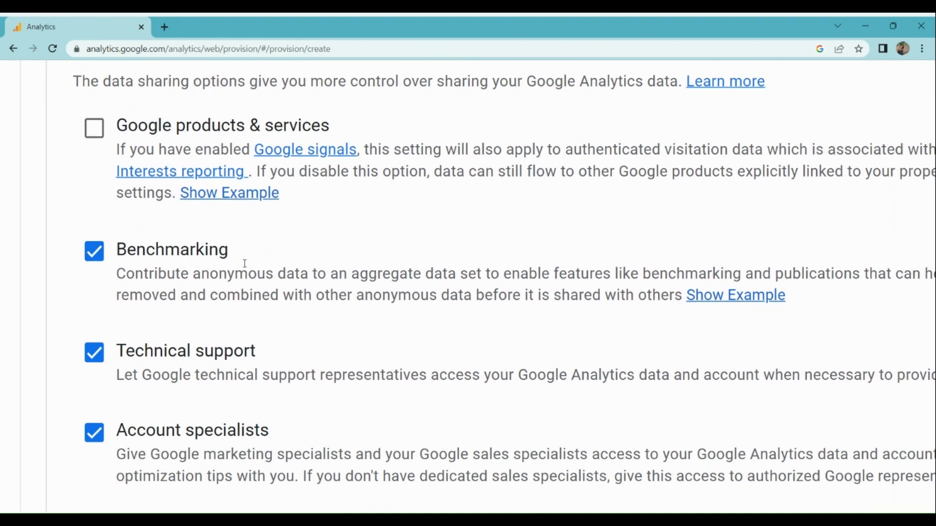
{"action": "scroll", "coordinate": [245, 263], "scroll_direction": "right", "scroll_amount": 5}
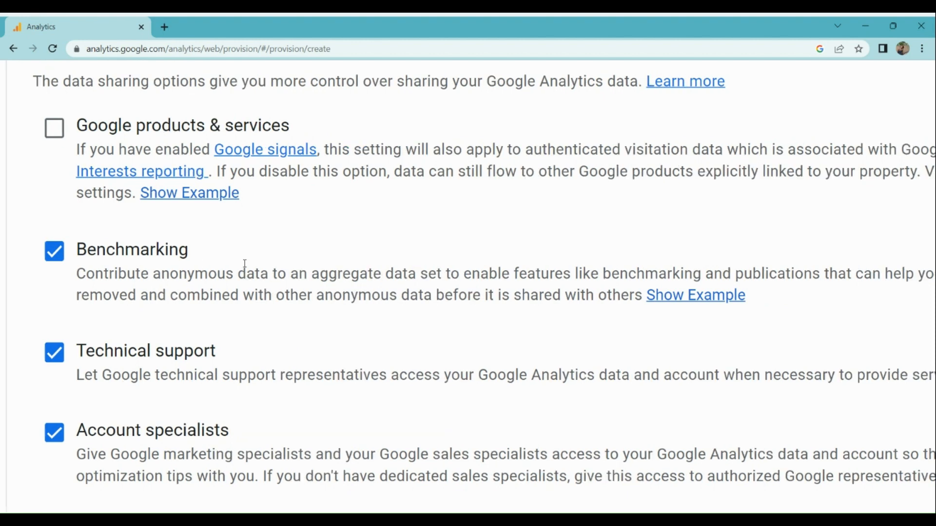
{"action": "scroll", "coordinate": [245, 263], "scroll_direction": "right", "scroll_amount": 7}
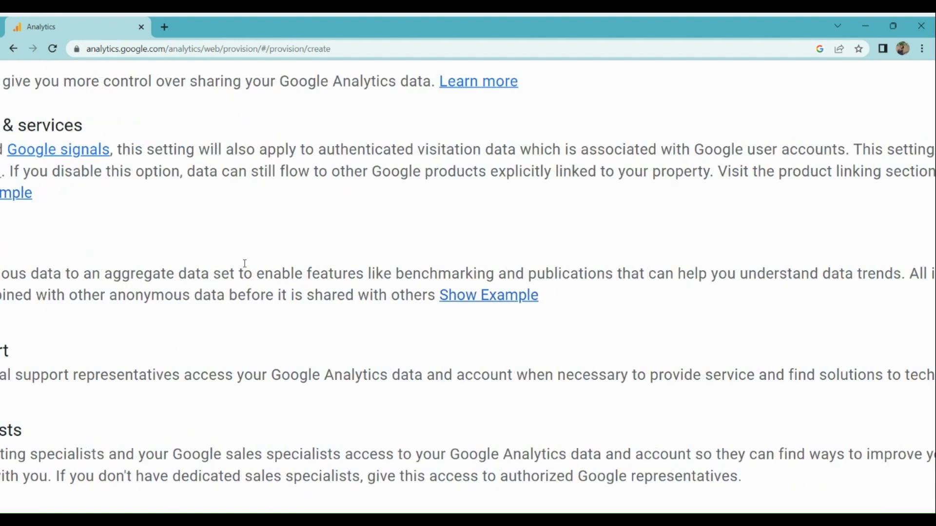
{"action": "scroll", "coordinate": [245, 263], "scroll_direction": "right", "scroll_amount": 8}
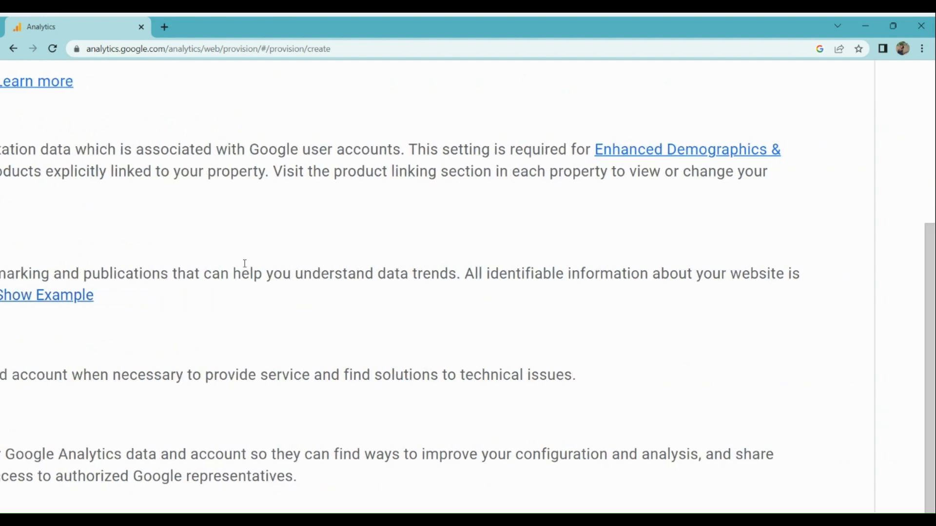
{"action": "scroll", "coordinate": [245, 264], "scroll_direction": "left", "scroll_amount": 20}
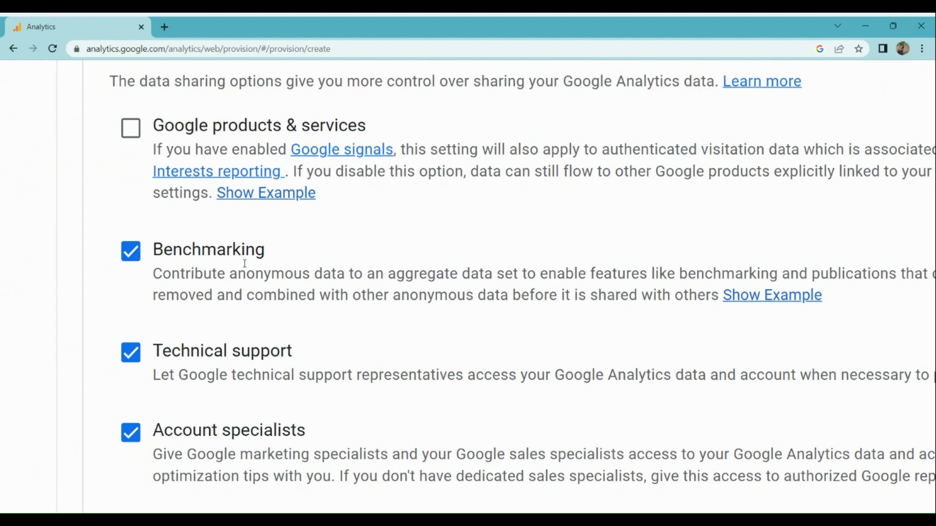
{"action": "scroll", "coordinate": [245, 263], "scroll_direction": "down", "scroll_amount": 1}
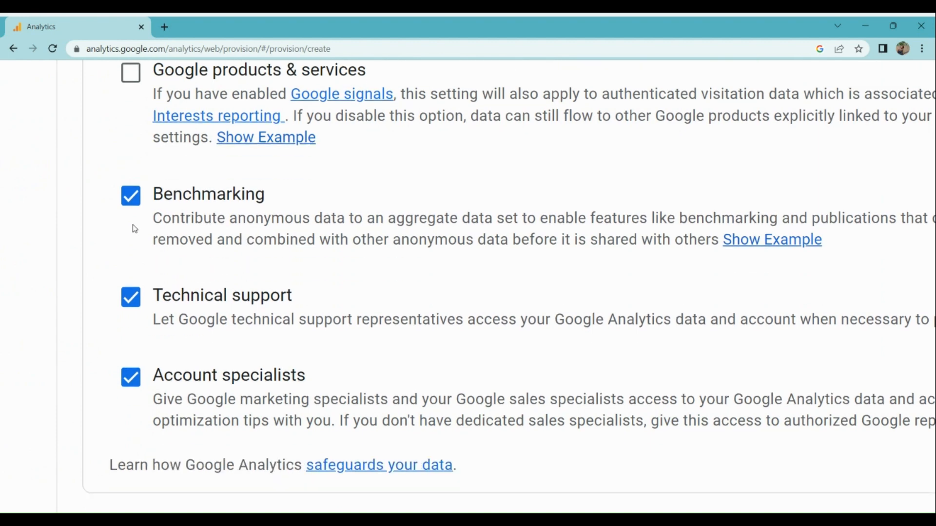
{"action": "scroll", "coordinate": [178, 311], "scroll_direction": "down", "scroll_amount": 1}
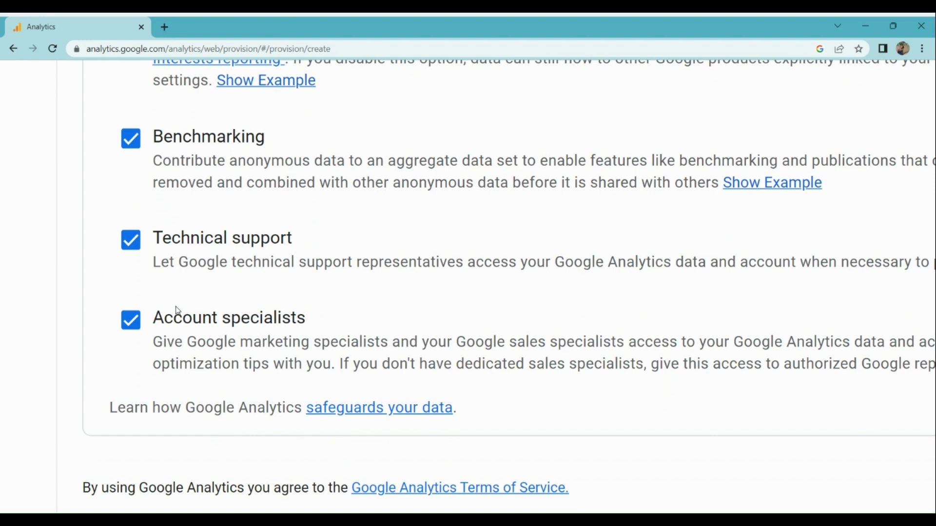
{"action": "scroll", "coordinate": [177, 311], "scroll_direction": "right", "scroll_amount": 1}
{"action": "scroll", "coordinate": [178, 310], "scroll_direction": "right", "scroll_amount": 5}
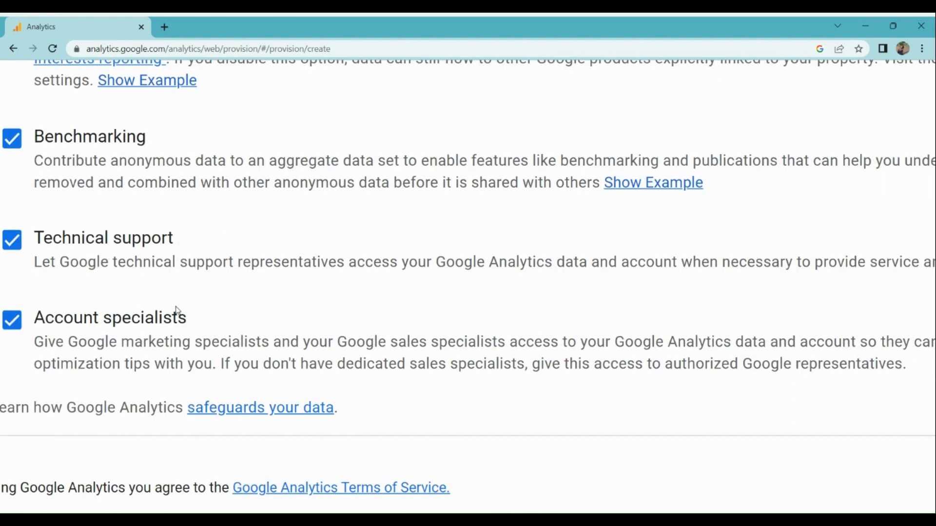
{"action": "scroll", "coordinate": [178, 310], "scroll_direction": "right", "scroll_amount": 2}
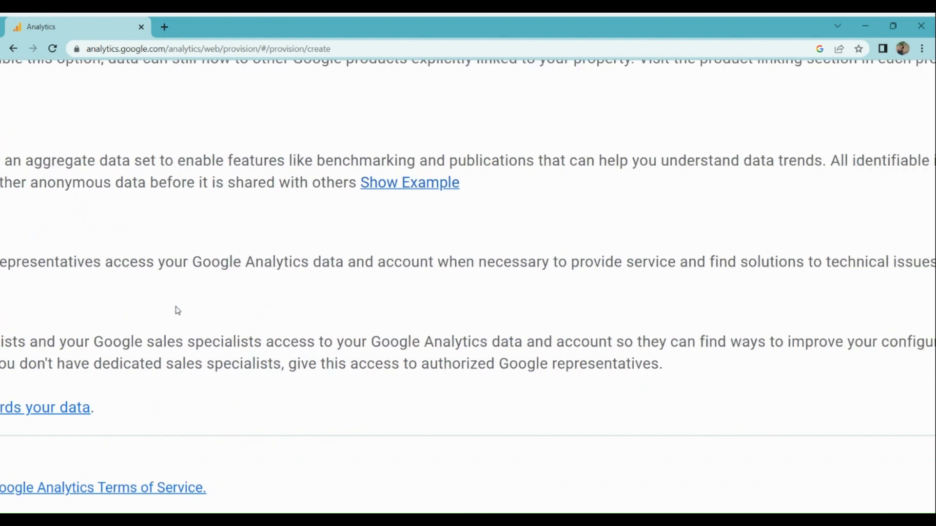
{"action": "scroll", "coordinate": [178, 310], "scroll_direction": "left", "scroll_amount": 6}
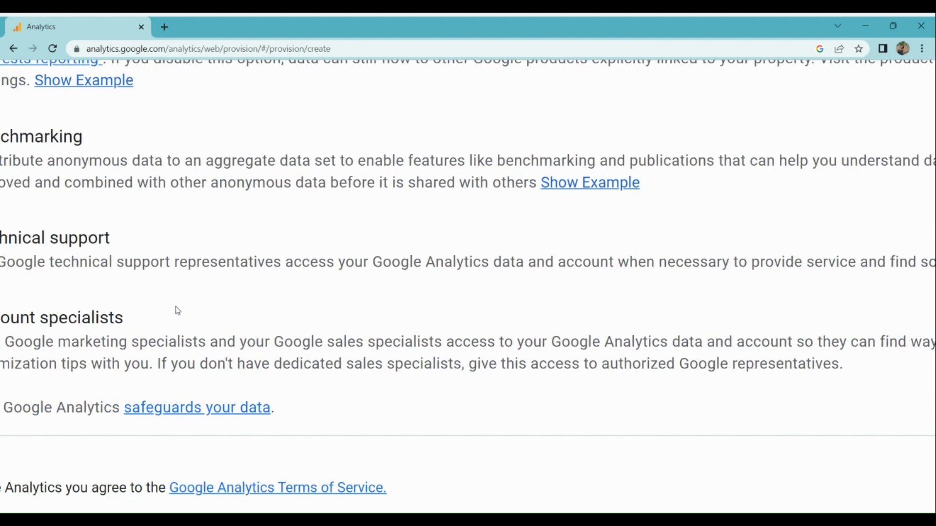
{"action": "scroll", "coordinate": [178, 310], "scroll_direction": "down", "scroll_amount": 1}
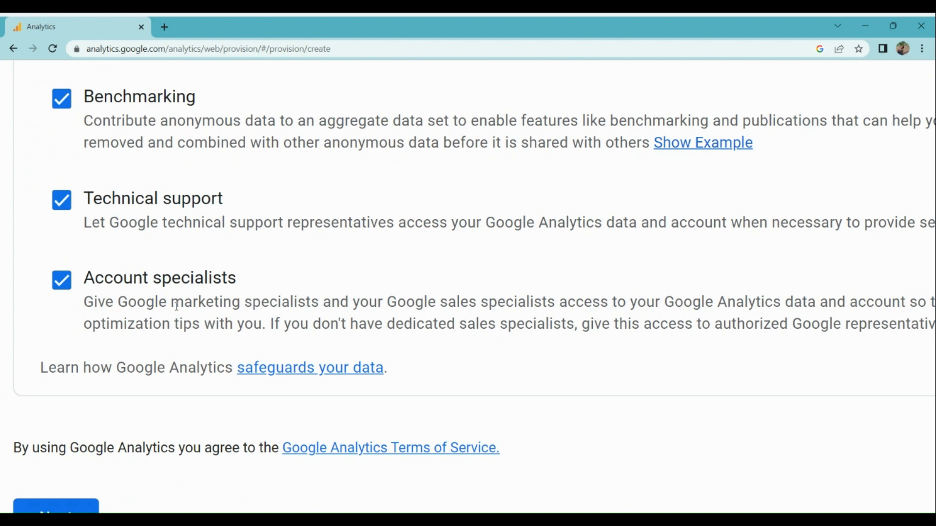
{"action": "scroll", "coordinate": [176, 306], "scroll_direction": "right", "scroll_amount": 3}
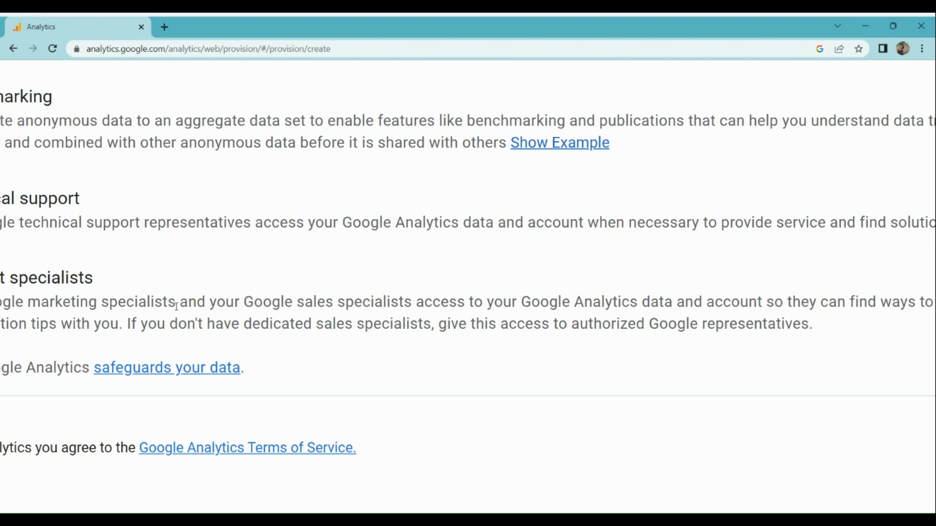
{"action": "scroll", "coordinate": [177, 305], "scroll_direction": "right", "scroll_amount": 3}
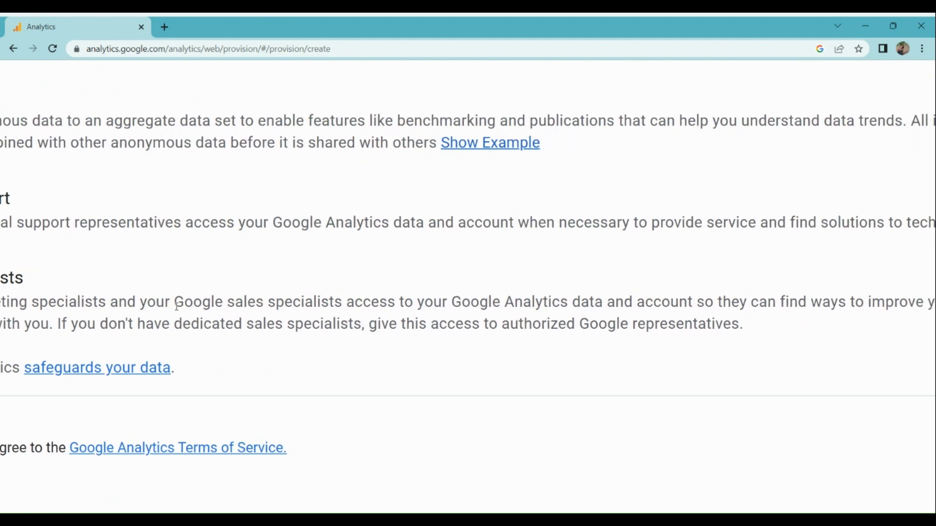
{"action": "scroll", "coordinate": [177, 305], "scroll_direction": "right", "scroll_amount": 4}
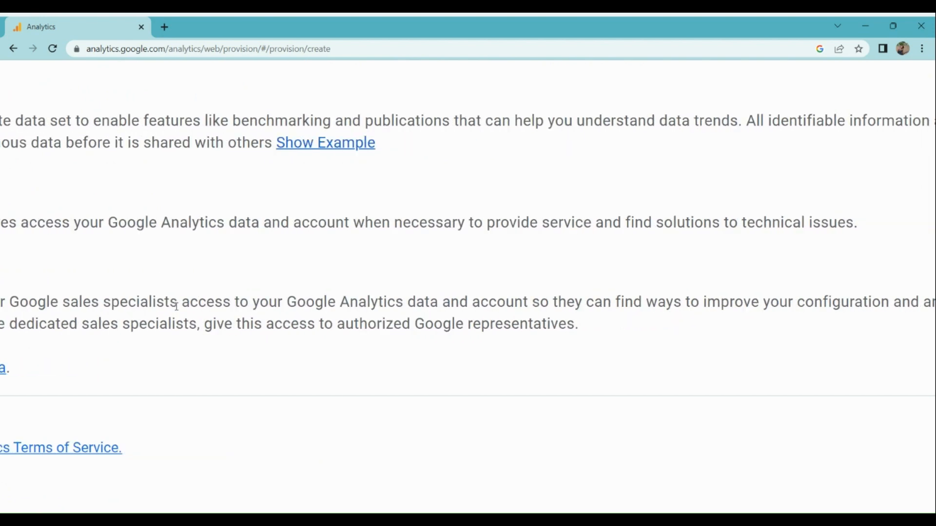
{"action": "scroll", "coordinate": [176, 305], "scroll_direction": "left", "scroll_amount": 10}
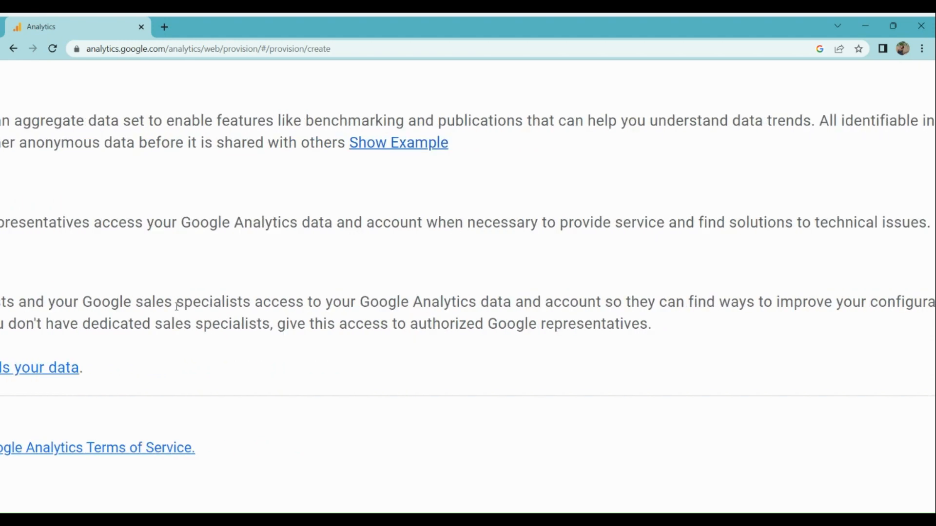
{"action": "scroll", "coordinate": [176, 306], "scroll_direction": "down", "scroll_amount": 1}
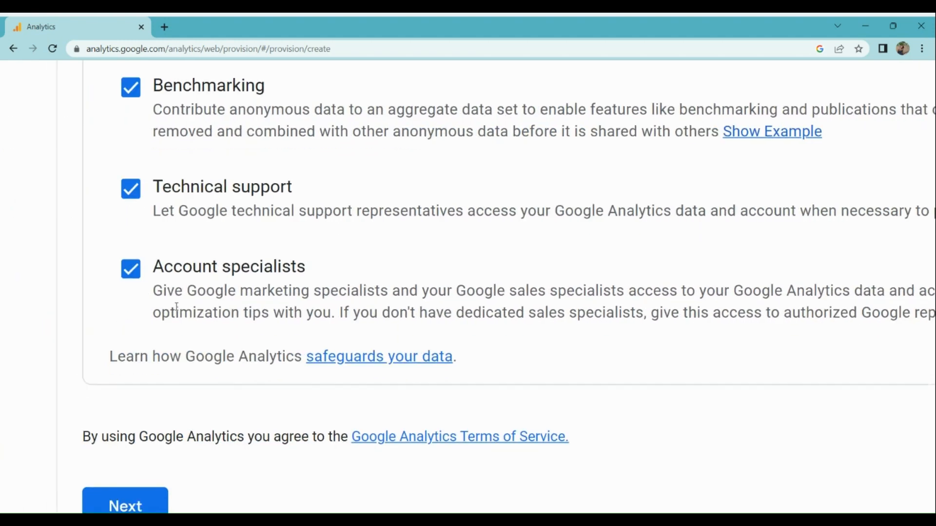
{"action": "scroll", "coordinate": [178, 311], "scroll_direction": "down", "scroll_amount": 1}
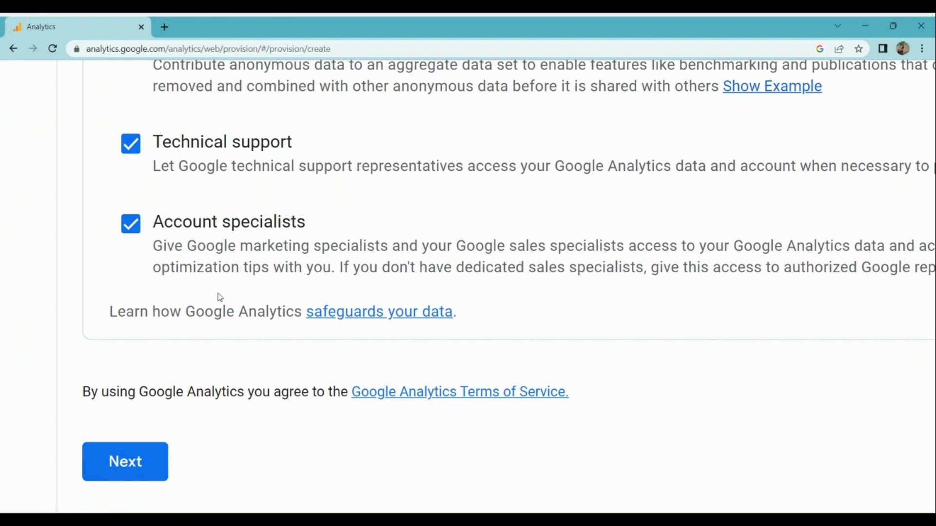
Step: Submit the account setup with the current data sharing selections and proceed to property setup
{"action": "left_click", "coordinate": [375, 321]}
{"action": "key", "text": "ctrl+0"}
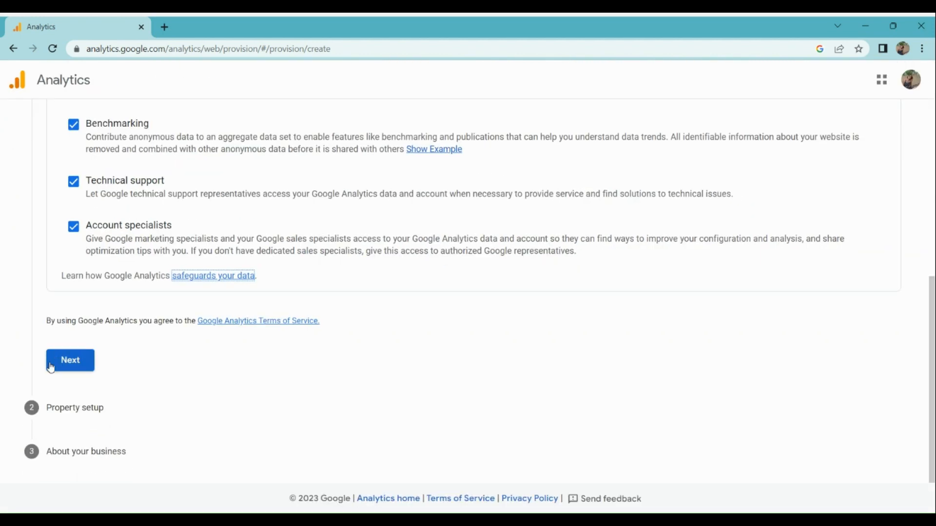
{"action": "scroll", "coordinate": [129, 271], "scroll_direction": "up", "scroll_amount": 2}
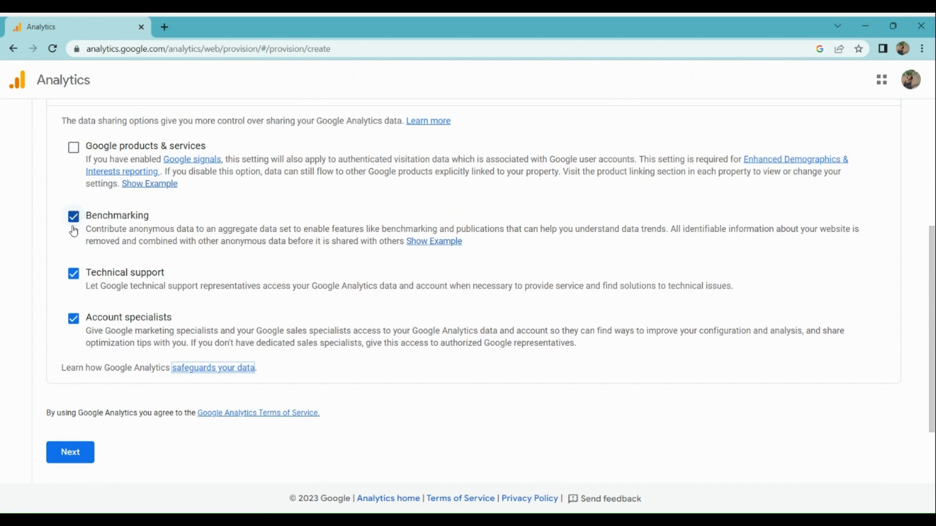
{"action": "left_click", "coordinate": [60, 452]}
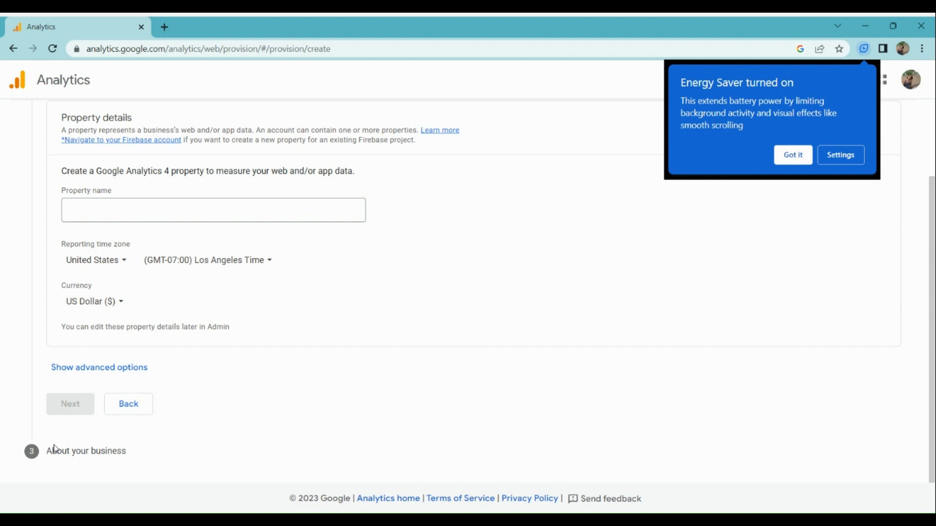
Step: Enter "Tsuki Hoshi" as the property name in the property details
{"action": "scroll", "coordinate": [209, 320], "scroll_direction": "up", "scroll_amount": 2}
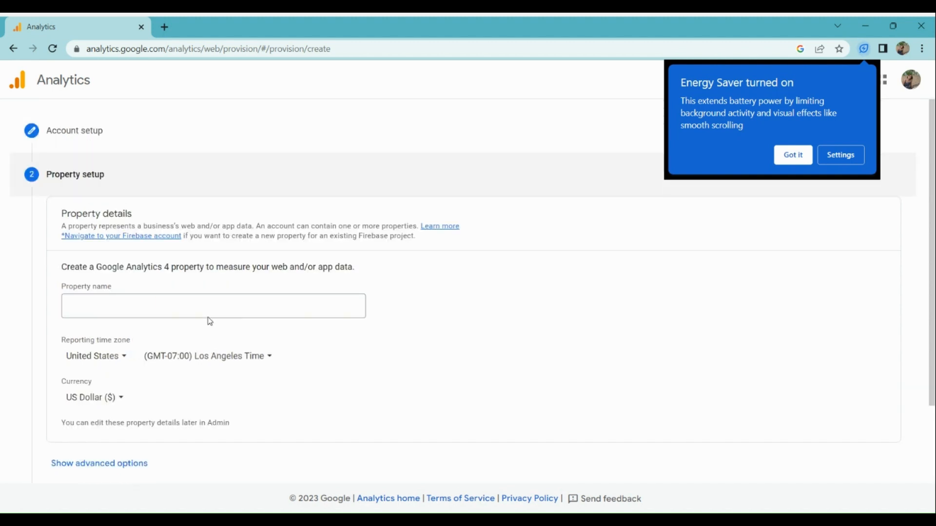
{"action": "scroll", "coordinate": [209, 319], "scroll_direction": "down", "scroll_amount": 1}
{"action": "scroll", "coordinate": [210, 321], "scroll_direction": "up", "scroll_amount": 1}
{"action": "scroll", "coordinate": [210, 321], "scroll_direction": "down", "scroll_amount": 2}
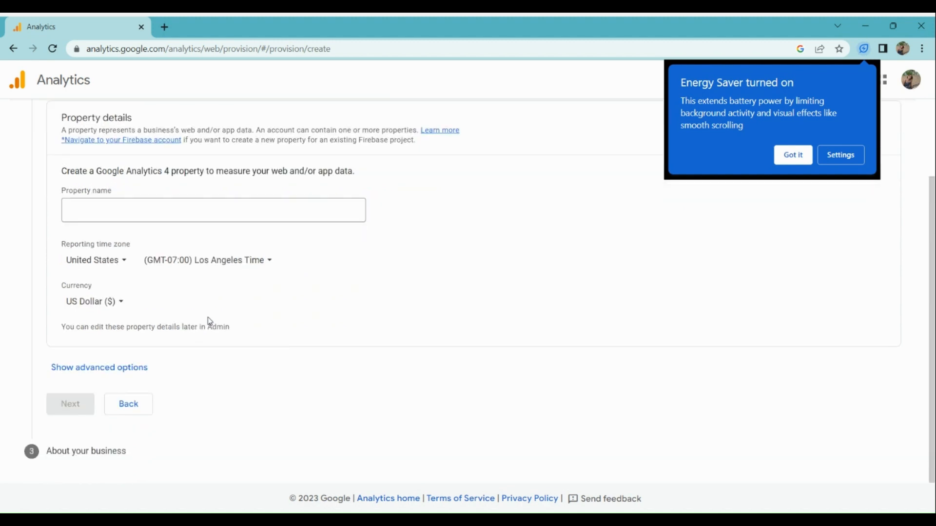
{"action": "scroll", "coordinate": [209, 322], "scroll_direction": "up", "scroll_amount": 1}
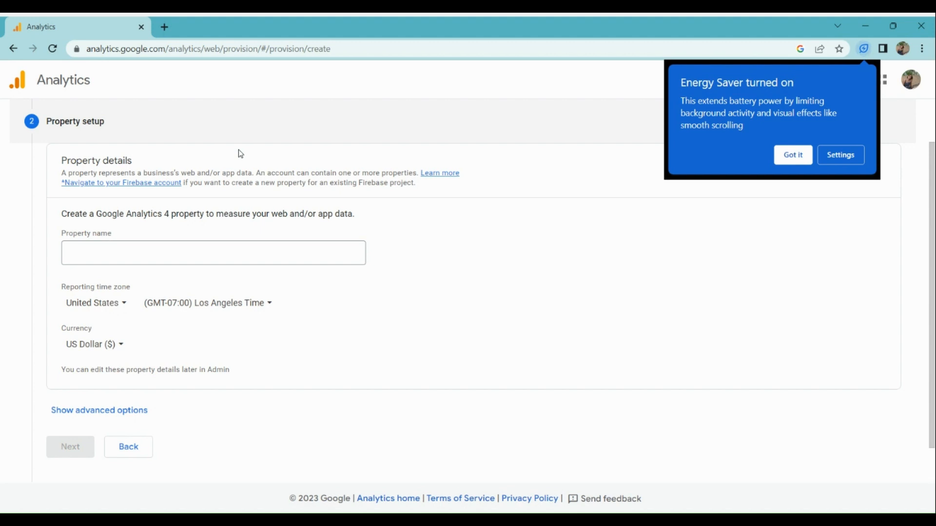
{"action": "scroll", "coordinate": [208, 245], "scroll_direction": "up", "scroll_amount": 5}
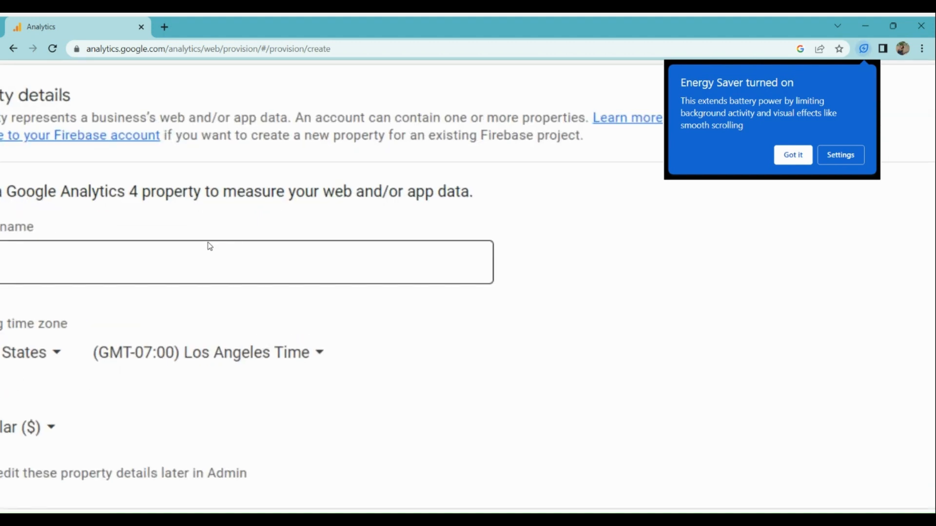
{"action": "scroll", "coordinate": [210, 247], "scroll_direction": "left", "scroll_amount": 3}
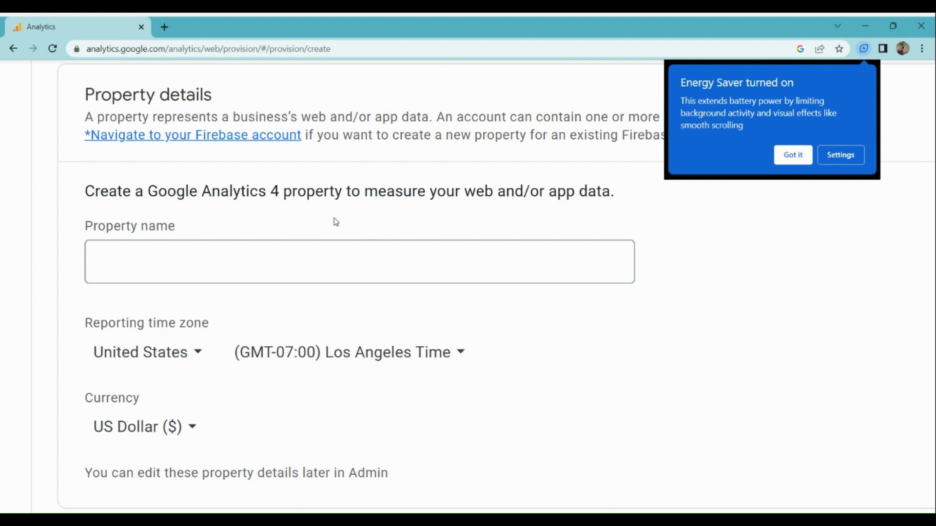
{"action": "left_click", "coordinate": [326, 264]}
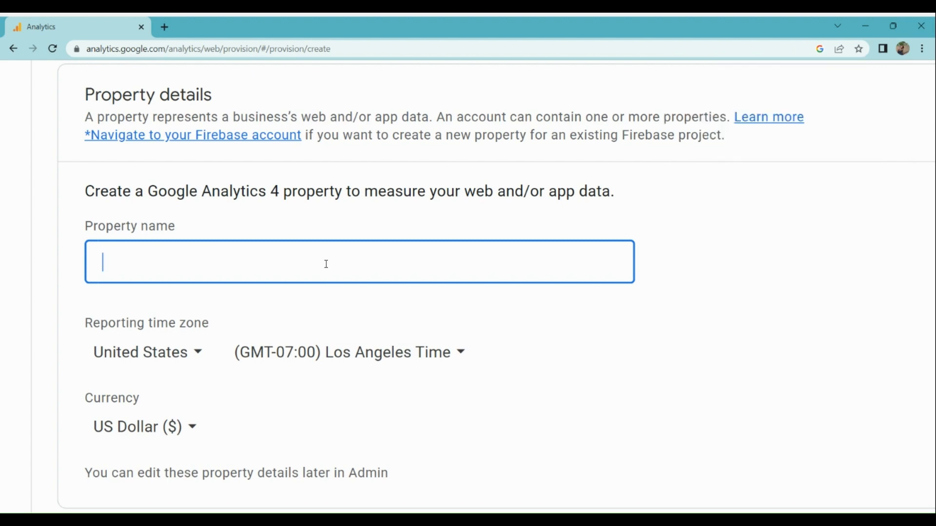
{"action": "type", "text": "Tsuki Hoshi"}
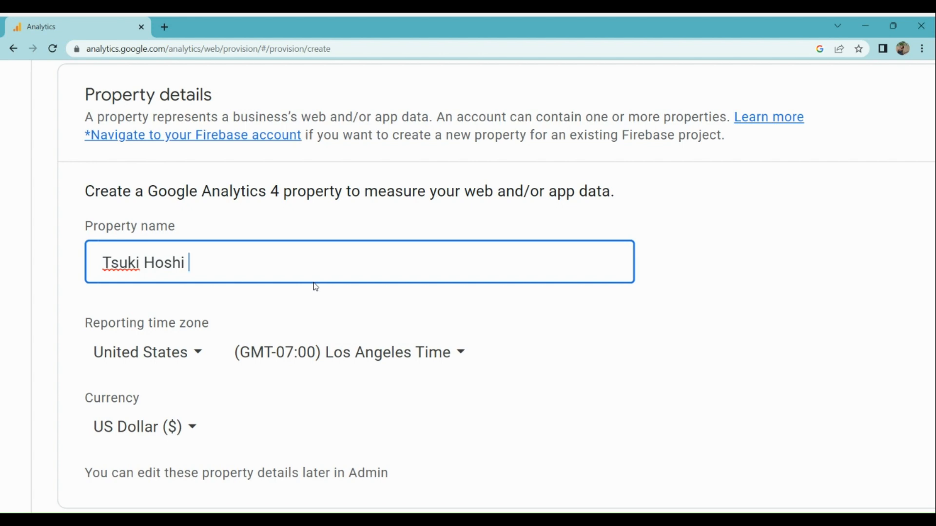
Step: Search the currencies for "peso" and set the property's currency to Philippine Peso (₱)
{"action": "scroll", "coordinate": [315, 287], "scroll_direction": "down", "scroll_amount": 3}
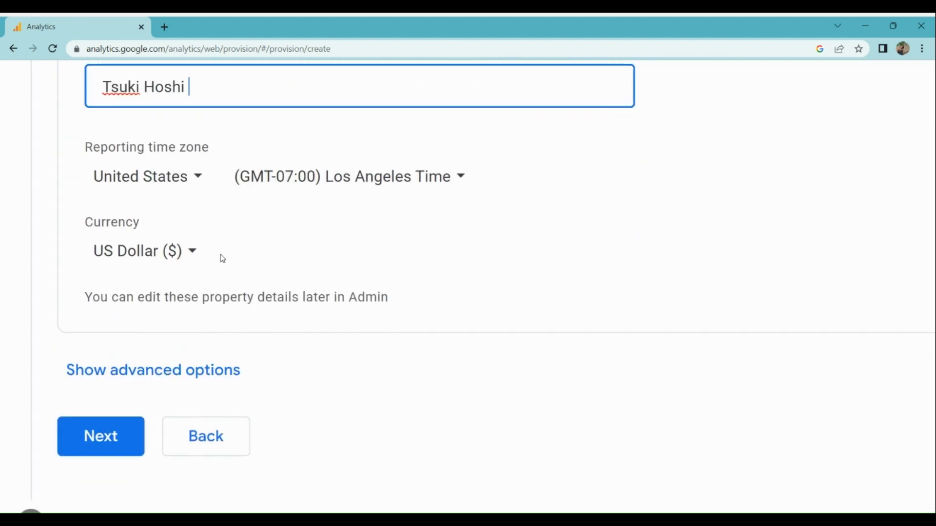
{"action": "left_click", "coordinate": [175, 233]}
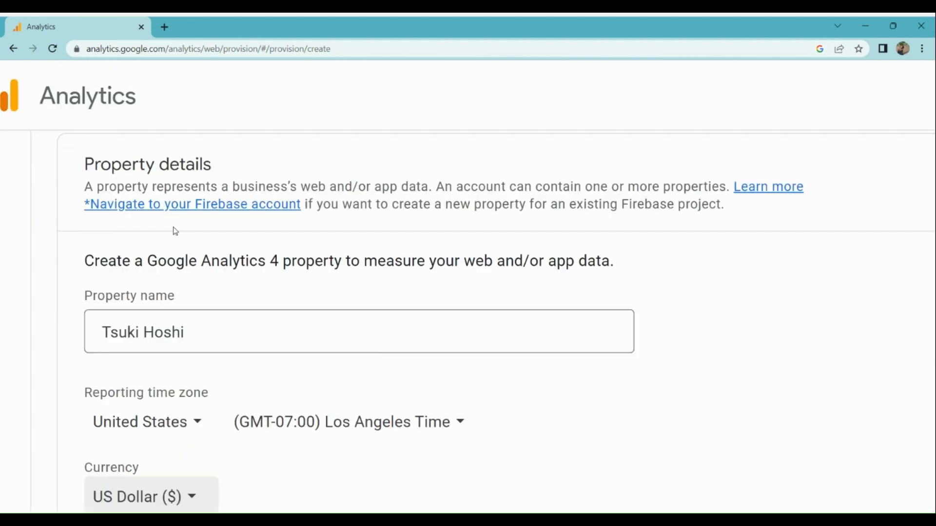
{"action": "type", "text": "peso"}
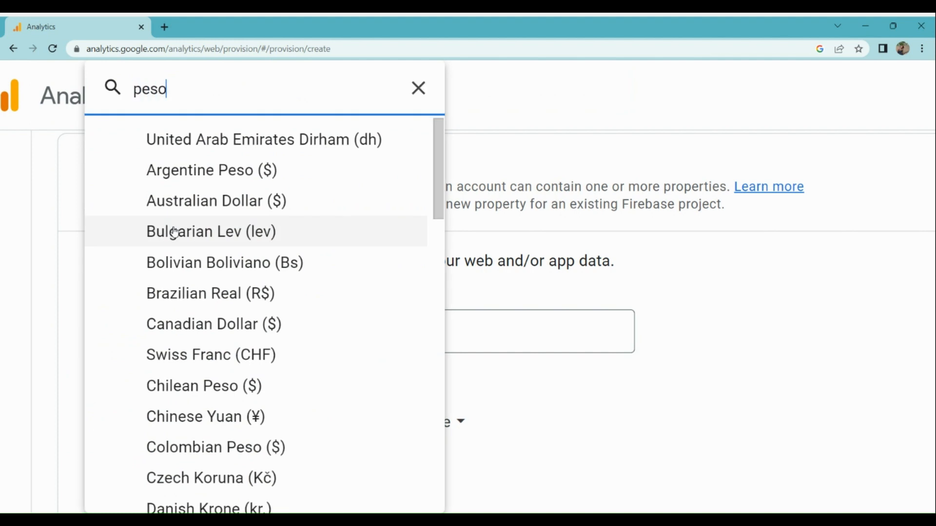
{"action": "scroll", "coordinate": [184, 373], "scroll_direction": "down", "scroll_amount": 1}
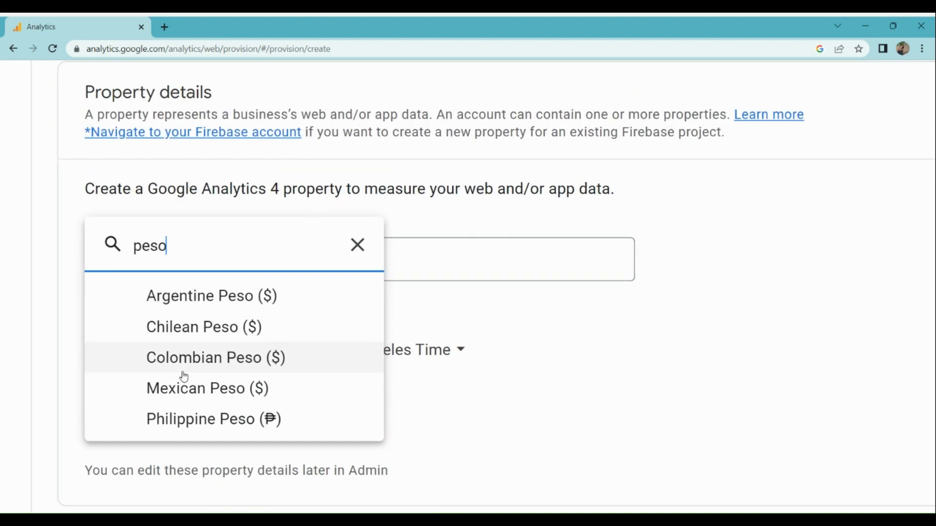
{"action": "left_click", "coordinate": [175, 427]}
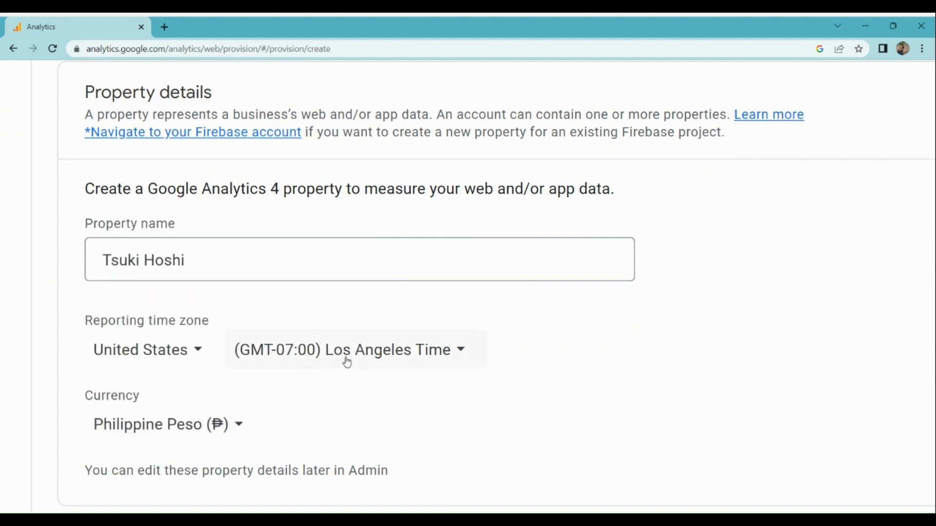
Step: Set the reporting time zone country to Philippines, using (GMT+08:00) Philippines Time
{"action": "left_click", "coordinate": [150, 362]}
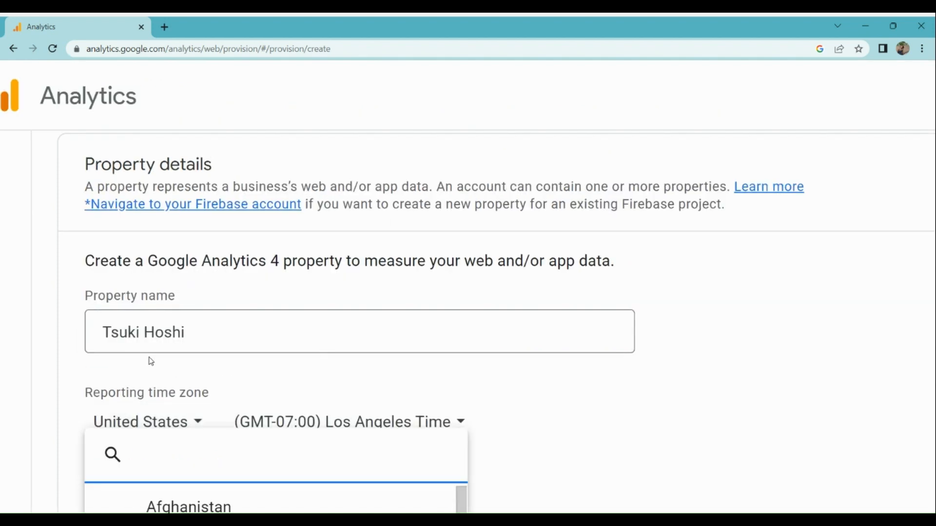
{"action": "type", "text": "ph"}
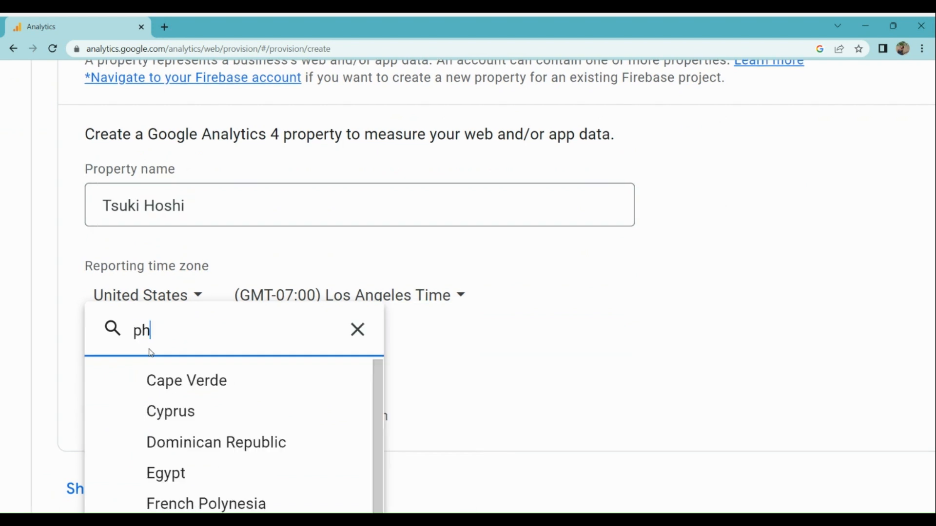
{"action": "type", "text": "il"}
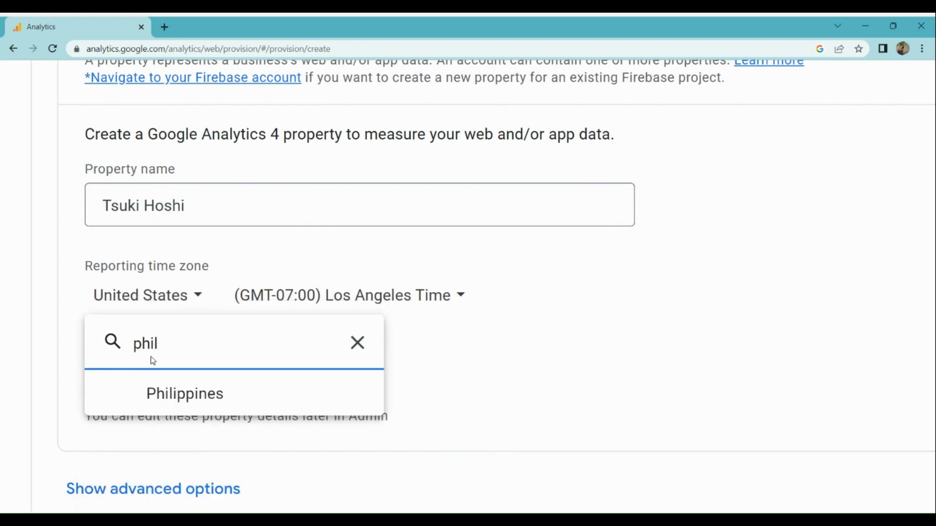
{"action": "type", "text": "ppi"}
{"action": "left_click", "coordinate": [162, 402]}
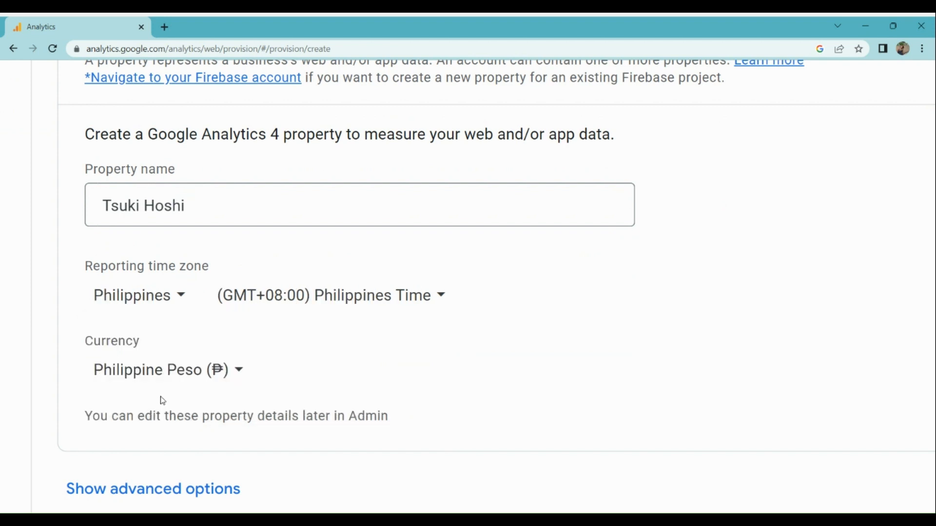
Step: Submit the property details and proceed to the business information section
{"action": "scroll", "coordinate": [162, 401], "scroll_direction": "down", "scroll_amount": 5}
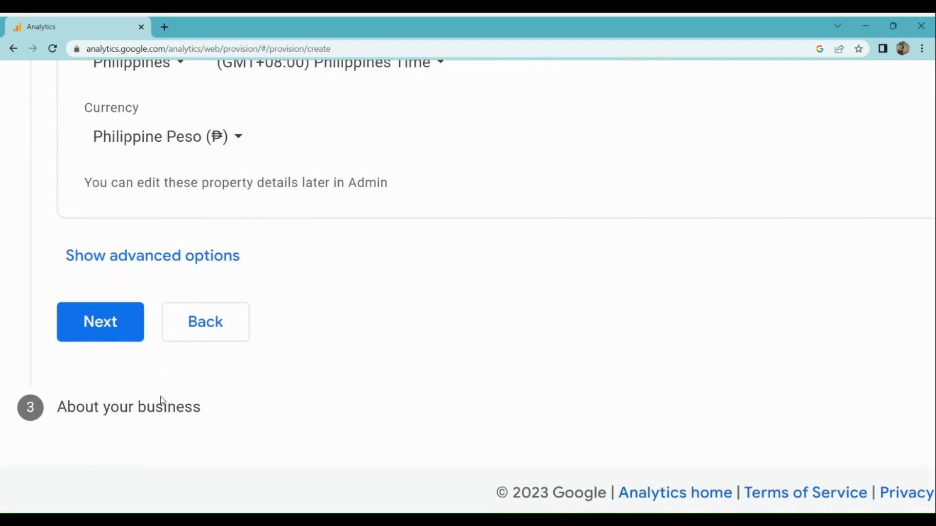
{"action": "scroll", "coordinate": [170, 279], "scroll_direction": "up", "scroll_amount": 3}
{"action": "scroll", "coordinate": [170, 279], "scroll_direction": "down", "scroll_amount": 6}
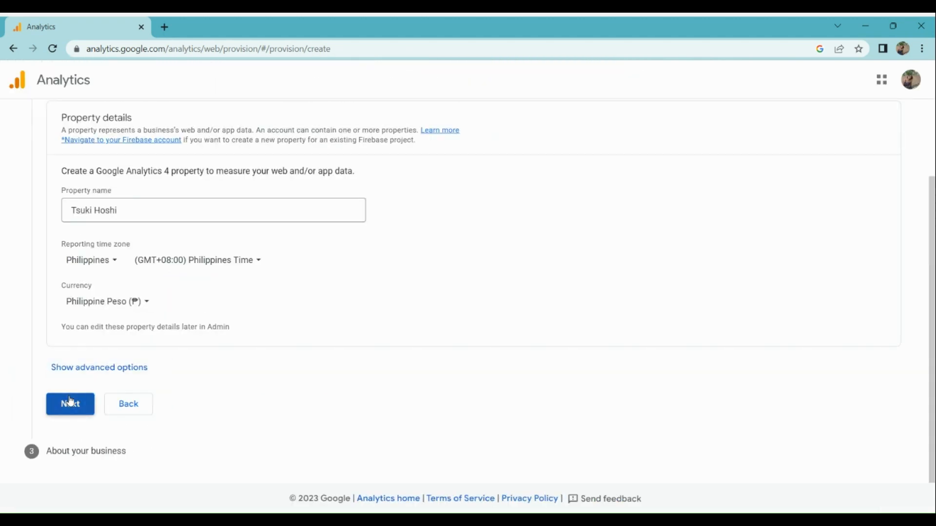
{"action": "left_click", "coordinate": [70, 401]}
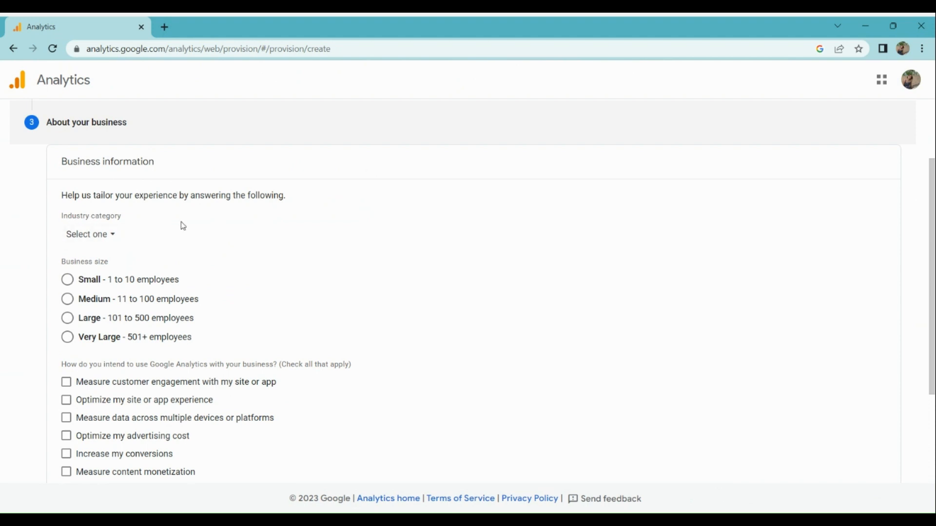
Step: Set the industry category to Books & Literature and the business size to Small - 1 to 10 employees
{"action": "scroll", "coordinate": [182, 225], "scroll_direction": "down", "scroll_amount": 1}
{"action": "scroll", "coordinate": [83, 209], "scroll_direction": "up", "scroll_amount": 3}
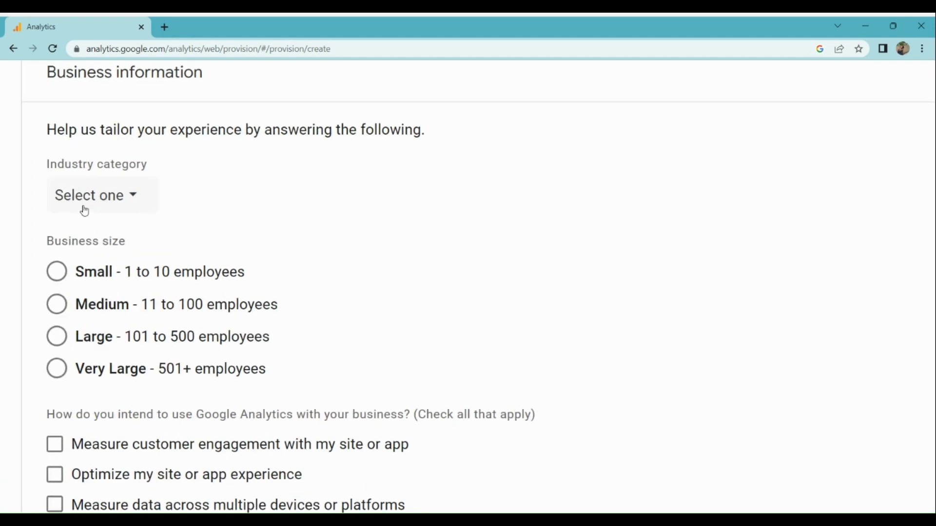
{"action": "left_click", "coordinate": [84, 211]}
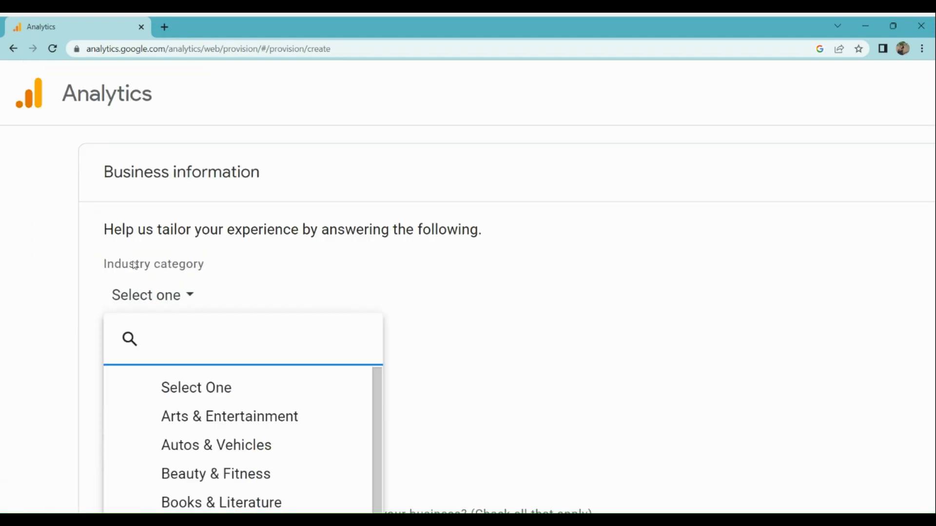
{"action": "scroll", "coordinate": [137, 270], "scroll_direction": "down", "scroll_amount": 1}
{"action": "scroll", "coordinate": [138, 276], "scroll_direction": "down", "scroll_amount": 1}
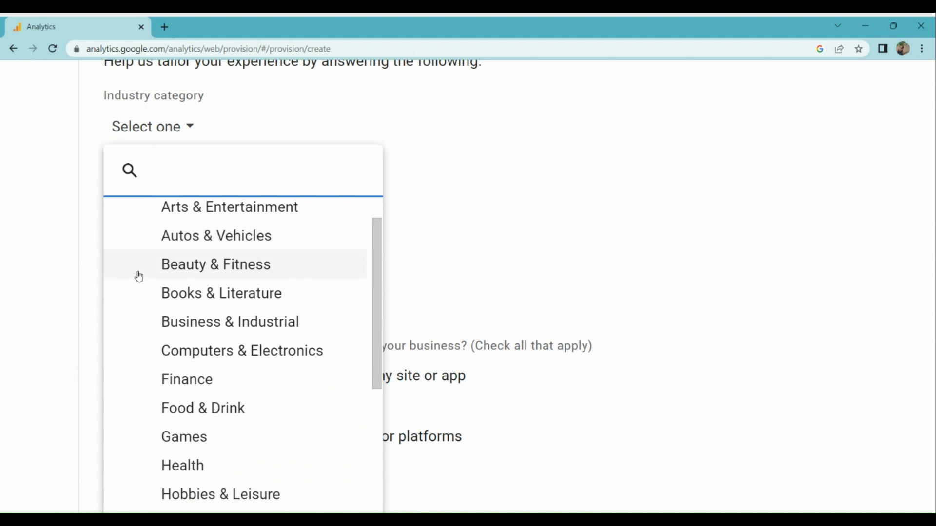
{"action": "scroll", "coordinate": [139, 276], "scroll_direction": "down", "scroll_amount": 2}
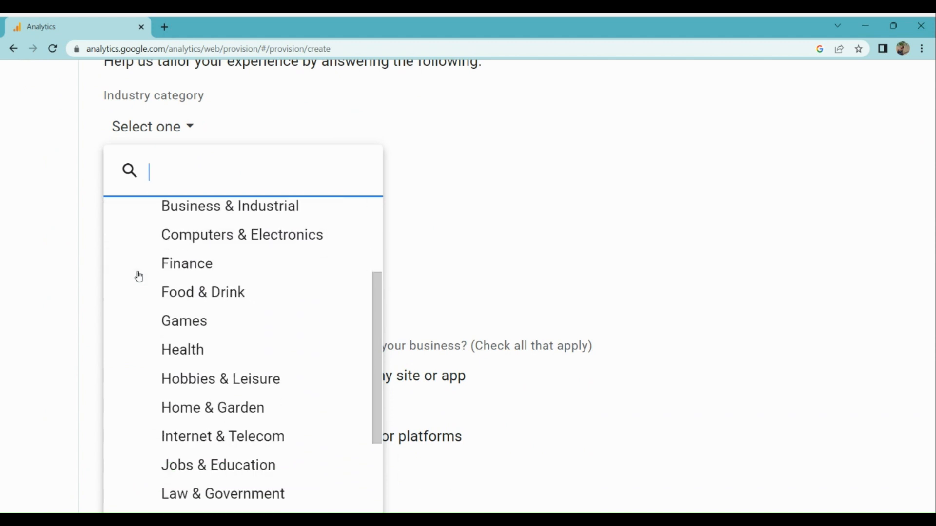
{"action": "scroll", "coordinate": [139, 277], "scroll_direction": "down", "scroll_amount": 2}
{"action": "scroll", "coordinate": [139, 276], "scroll_direction": "down", "scroll_amount": 3}
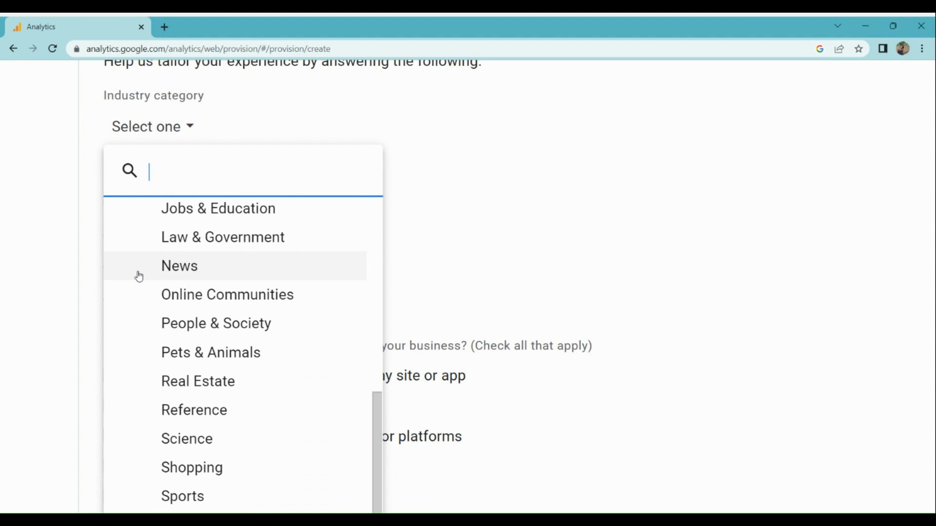
{"action": "scroll", "coordinate": [138, 276], "scroll_direction": "down", "scroll_amount": 1}
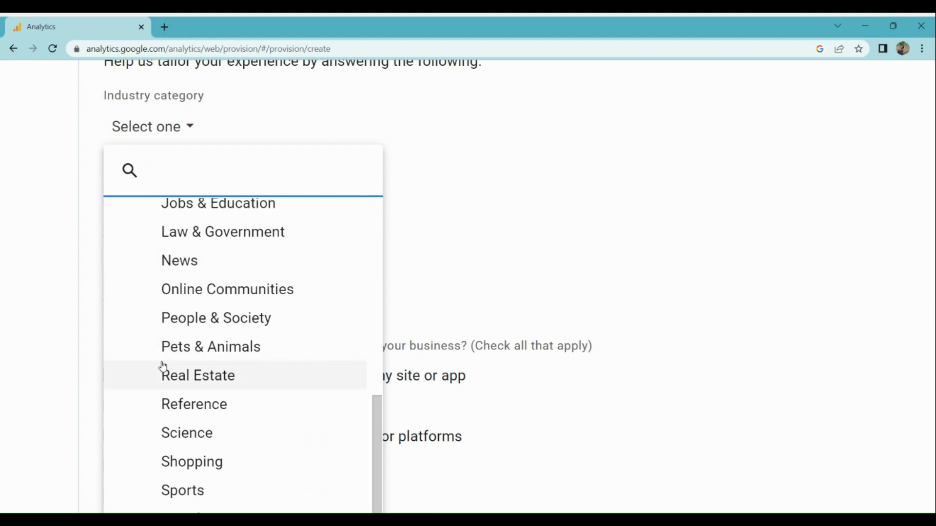
{"action": "scroll", "coordinate": [163, 366], "scroll_direction": "down", "scroll_amount": 3}
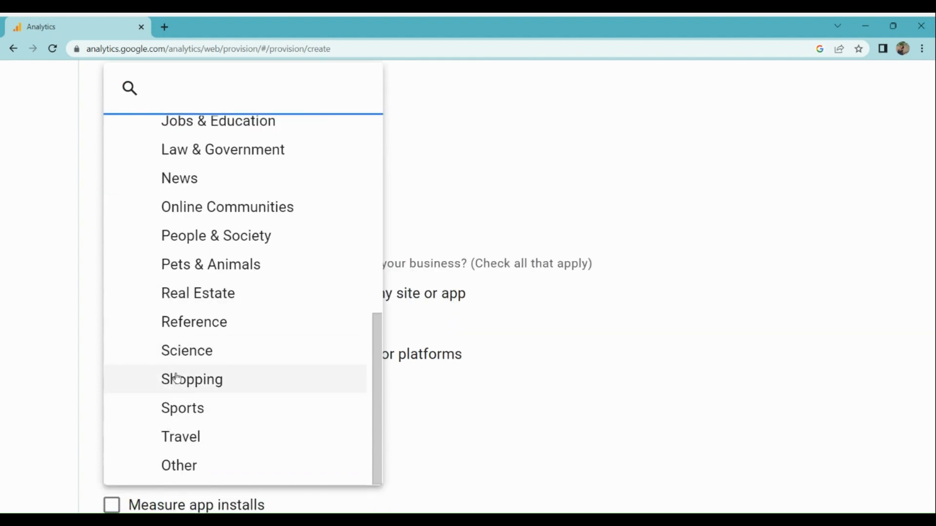
{"action": "scroll", "coordinate": [178, 371], "scroll_direction": "up", "scroll_amount": 7}
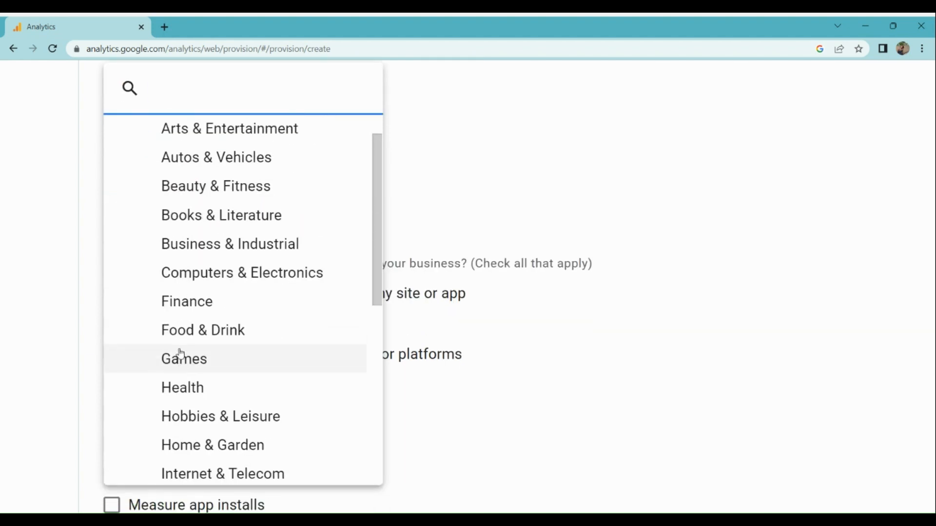
{"action": "scroll", "coordinate": [181, 353], "scroll_direction": "up", "scroll_amount": 3}
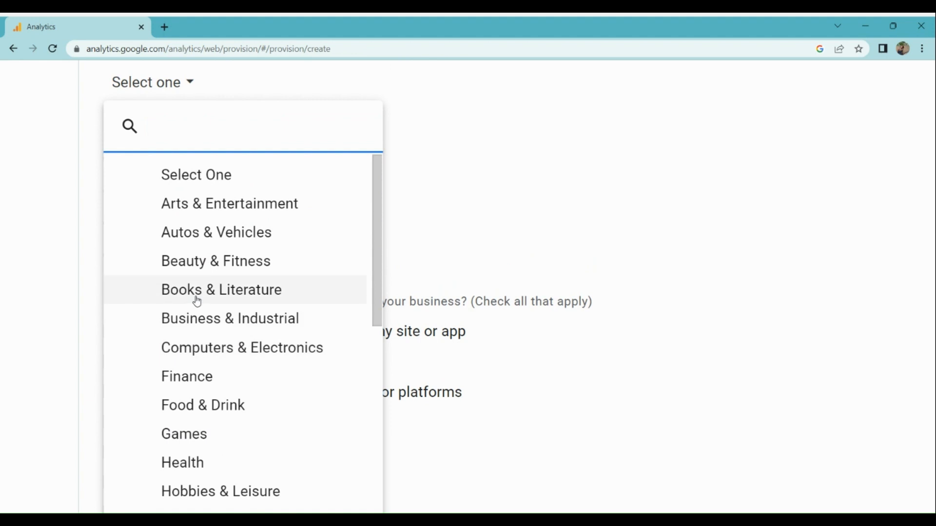
{"action": "left_click", "coordinate": [197, 291]}
{"action": "scroll", "coordinate": [213, 323], "scroll_direction": "up", "scroll_amount": 1}
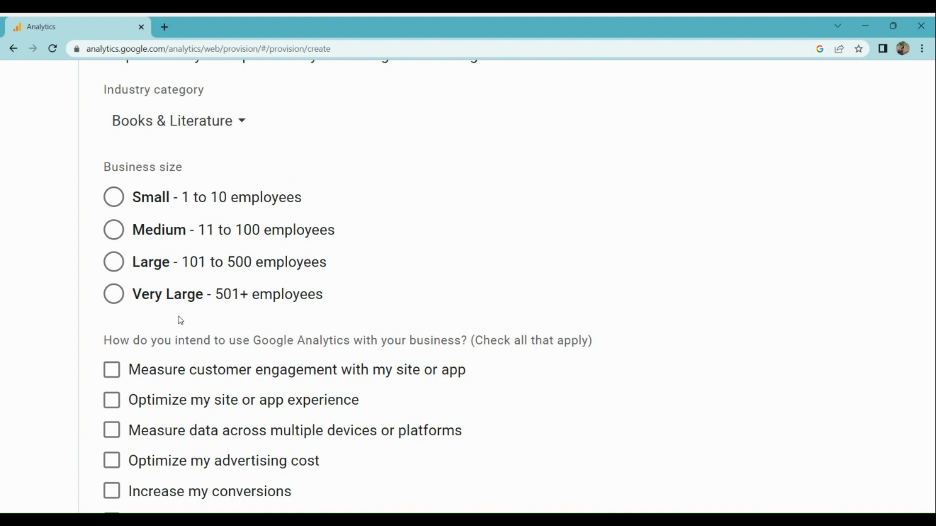
{"action": "left_click", "coordinate": [134, 204]}
Step: Select measuring customer engagement, optimizing the site or app experience, and measuring data across multiple devices or platforms as intended uses
{"action": "scroll", "coordinate": [146, 359], "scroll_direction": "down", "scroll_amount": 2}
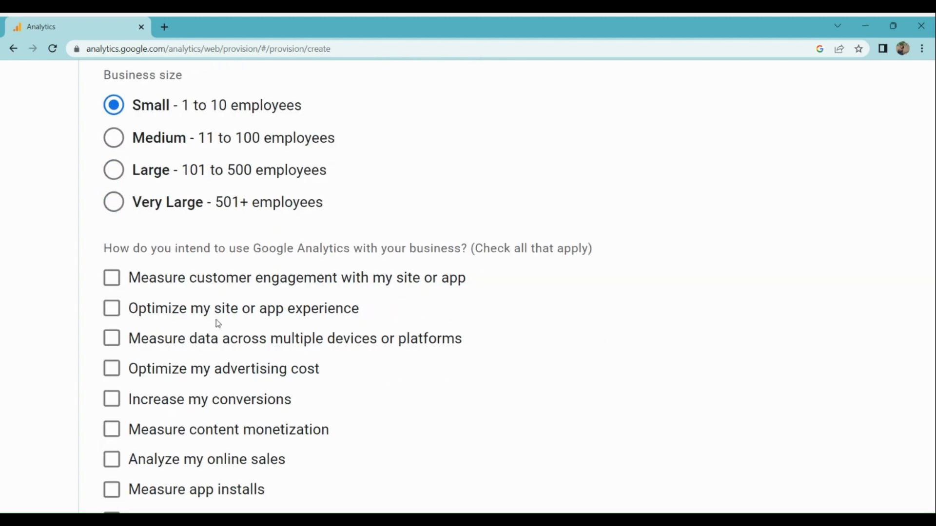
{"action": "scroll", "coordinate": [237, 268], "scroll_direction": "down", "scroll_amount": 1}
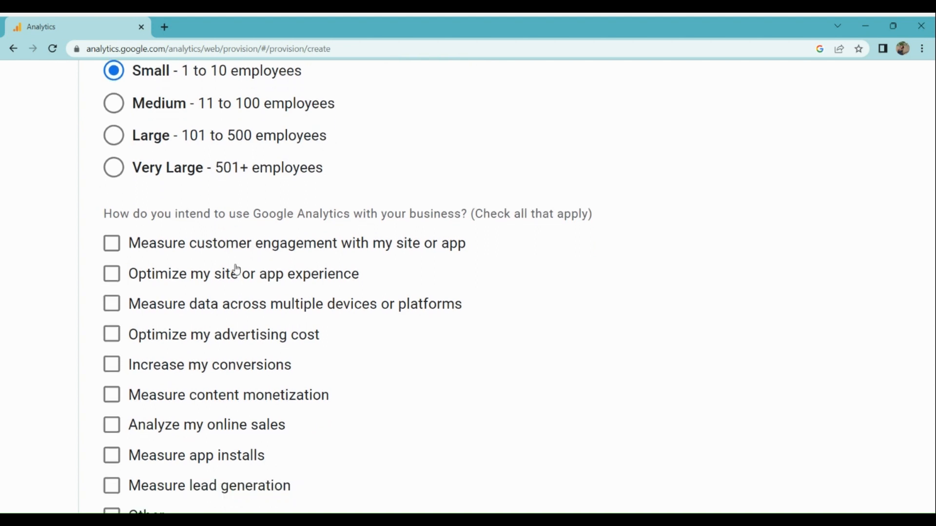
{"action": "scroll", "coordinate": [237, 268], "scroll_direction": "down", "scroll_amount": 1}
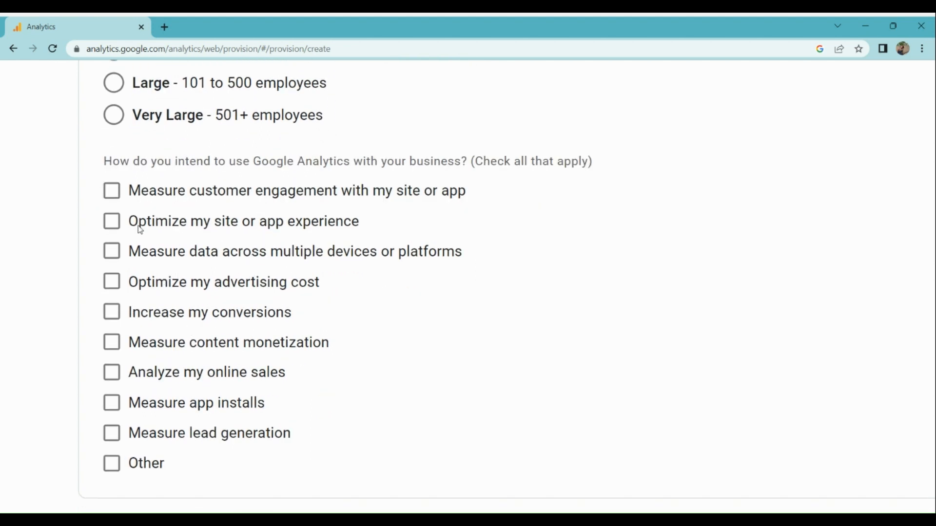
{"action": "left_click", "coordinate": [115, 195]}
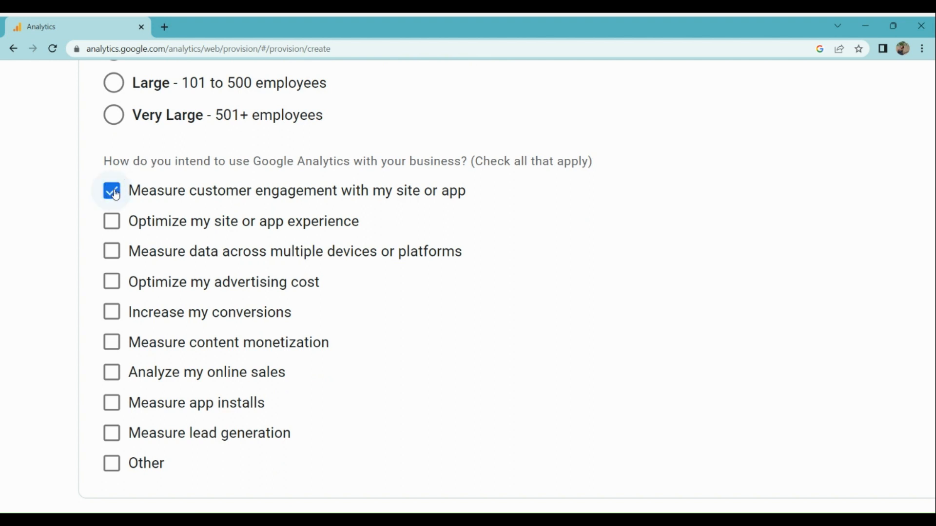
{"action": "left_click", "coordinate": [108, 229]}
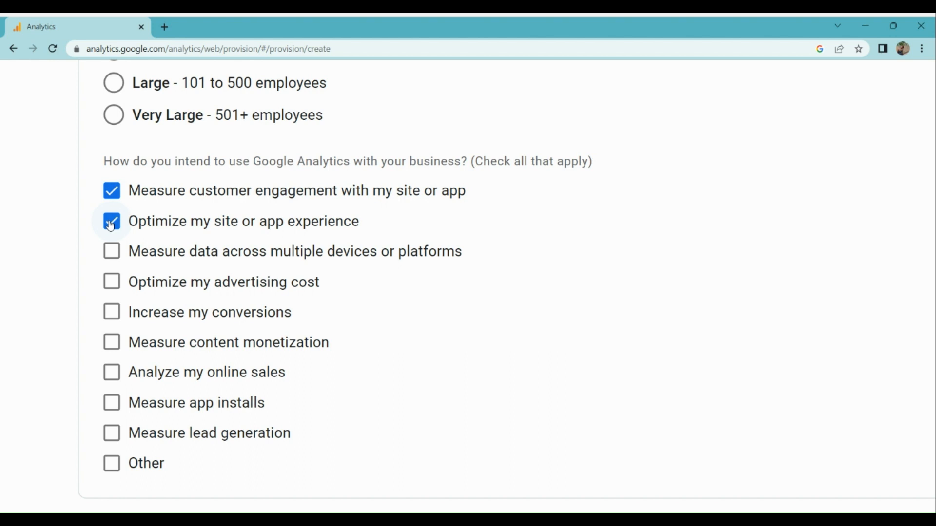
{"action": "left_click", "coordinate": [111, 261]}
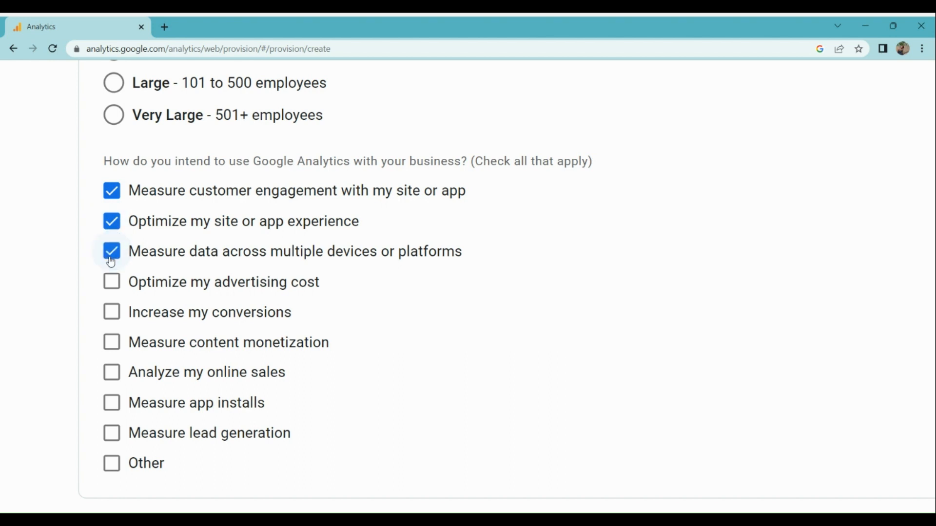
Step: Add increasing conversions, measuring content monetization, analyzing online sales, measuring app installs and measuring lead generation to the intended uses
{"action": "left_click", "coordinate": [112, 316]}
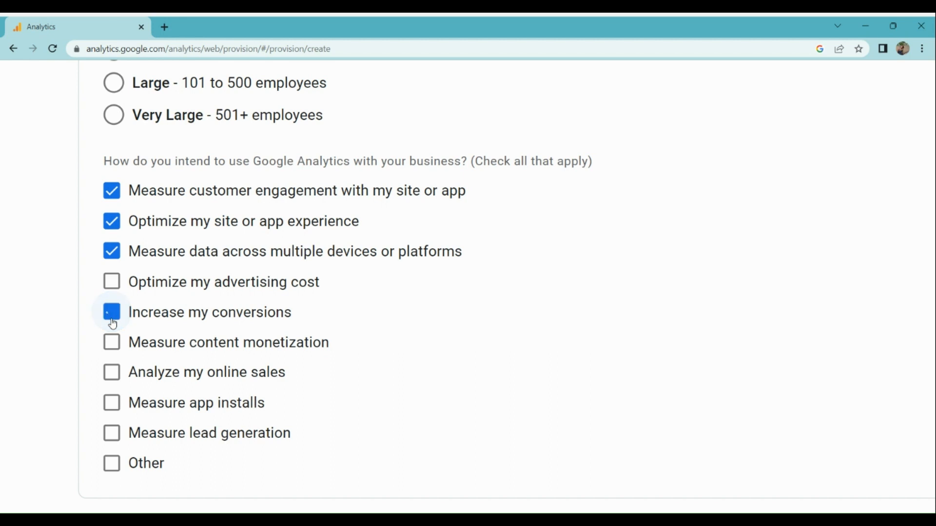
{"action": "left_click", "coordinate": [113, 351]}
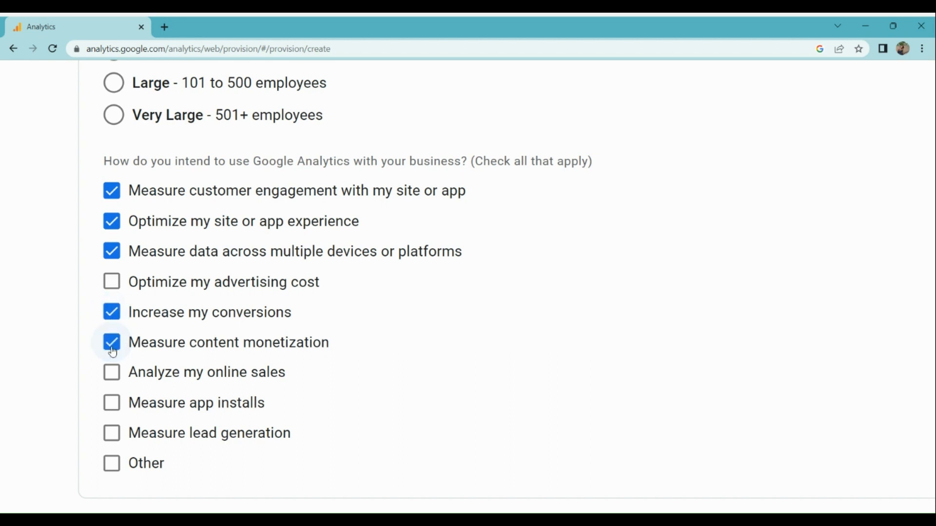
{"action": "left_click", "coordinate": [118, 413]}
{"action": "left_click", "coordinate": [118, 381]}
{"action": "left_click", "coordinate": [113, 433]}
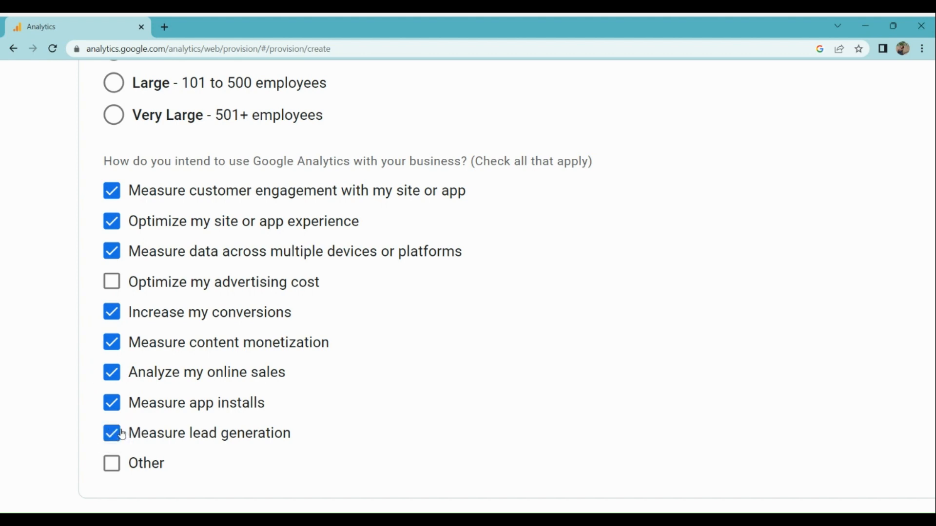
Step: Create the account and accept the United States Terms of Service Agreement, including the Data Processing Terms required by GDPR
{"action": "scroll", "coordinate": [230, 395], "scroll_direction": "down", "scroll_amount": 1}
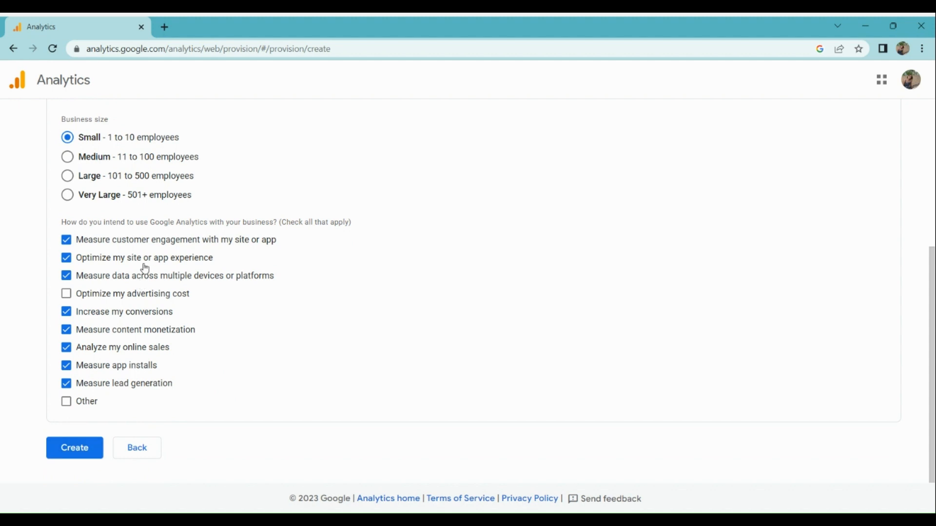
{"action": "left_click", "coordinate": [82, 455]}
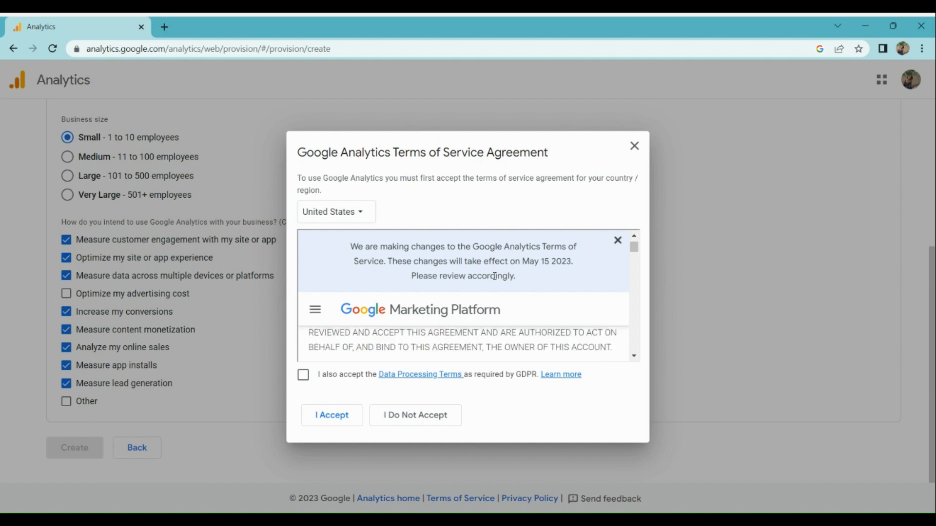
{"action": "scroll", "coordinate": [495, 276], "scroll_direction": "down", "scroll_amount": 1}
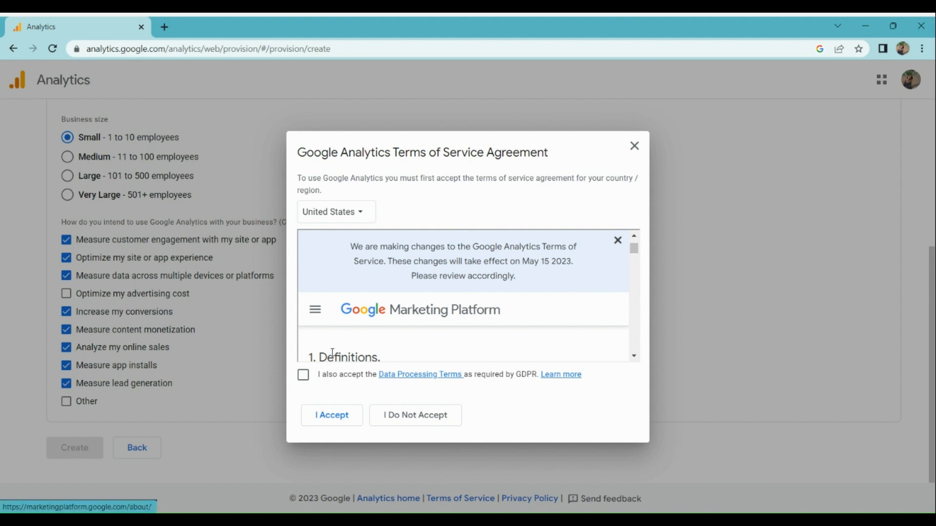
{"action": "left_click", "coordinate": [307, 378]}
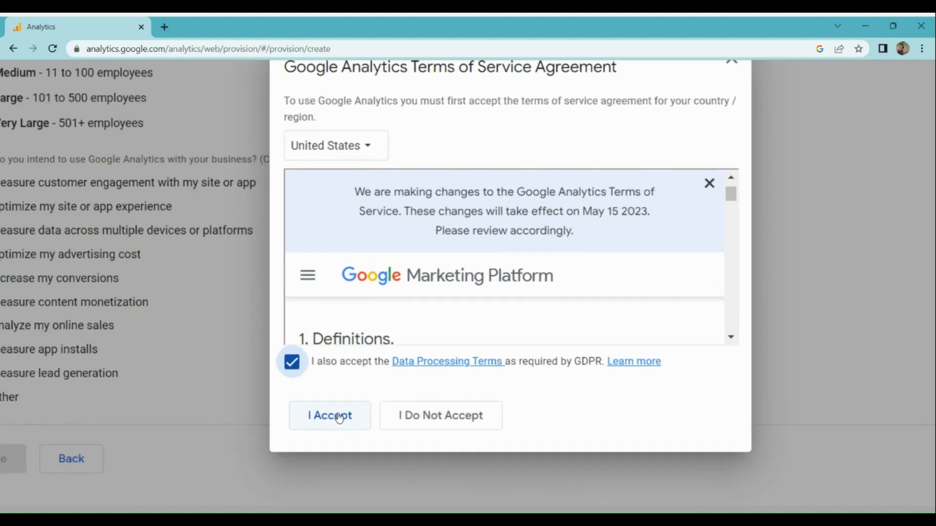
{"action": "left_click", "coordinate": [336, 416]}
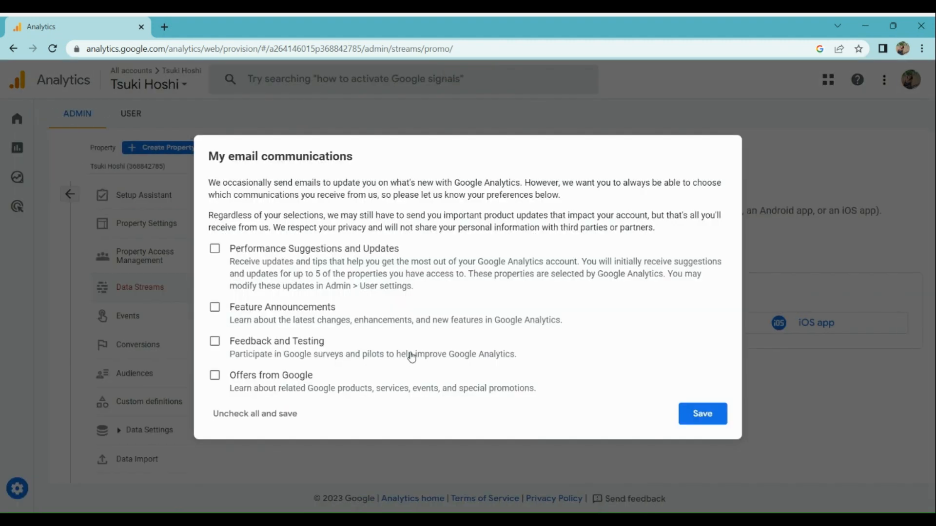
Step: Save the email communication preferences with every option unselected and dismiss the Google Analytics 4 tour
{"action": "left_click", "coordinate": [715, 421]}
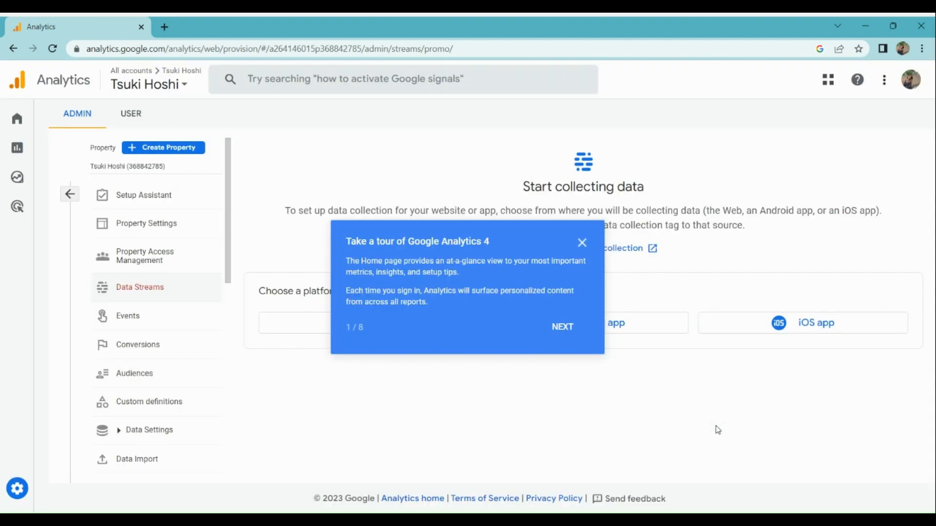
{"action": "left_click", "coordinate": [581, 242]}
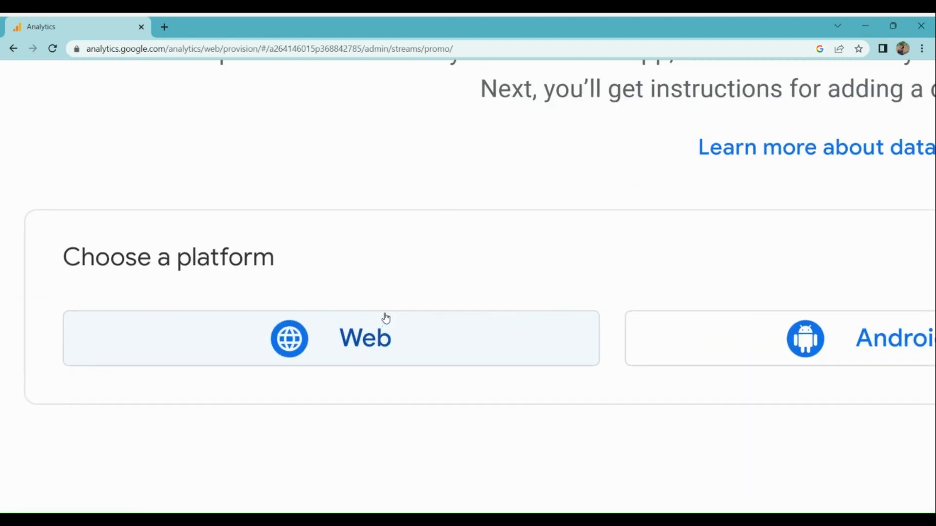
{"action": "left_click", "coordinate": [381, 349]}
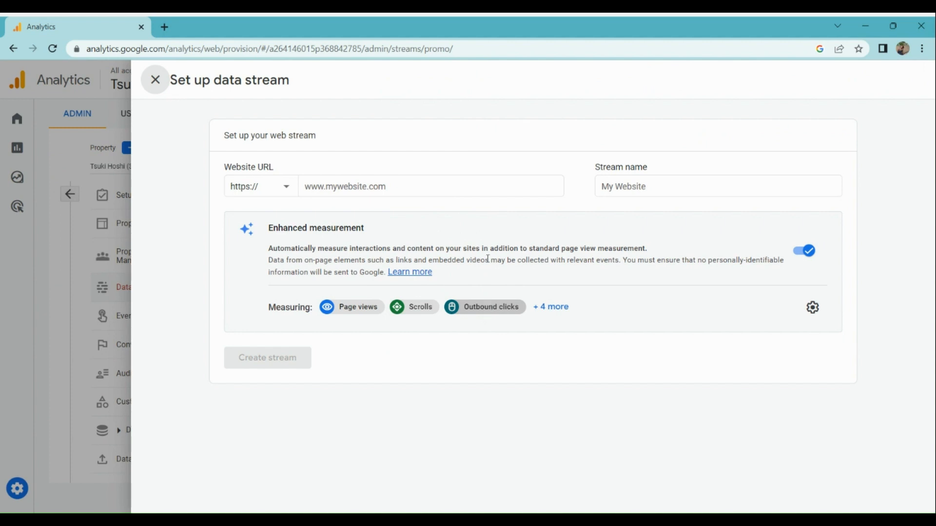
{"action": "left_click", "coordinate": [412, 197]}
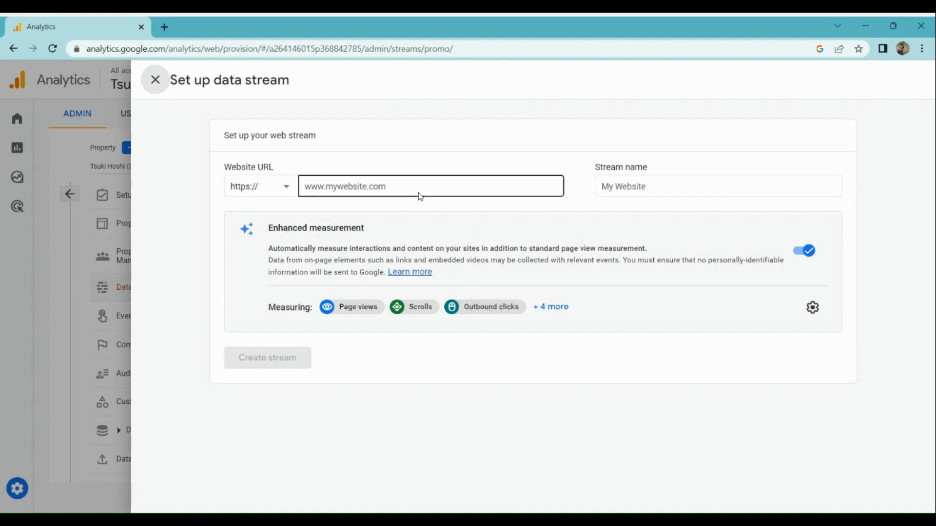
{"action": "left_click", "coordinate": [543, 361]}
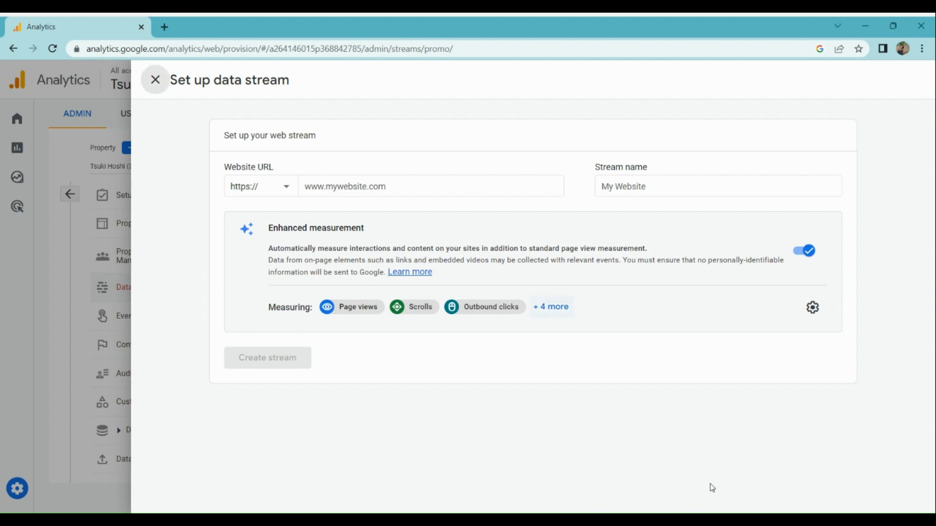
{"action": "left_click", "coordinate": [495, 190]}
{"action": "type", "text": "https://0moonstar-9605.myshopify.com/"}
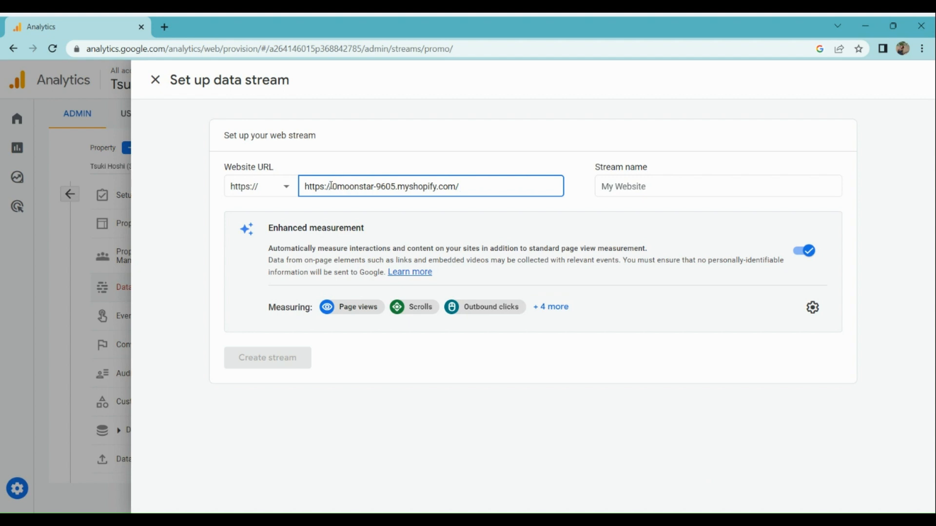
{"action": "key", "text": "BackSpace"}
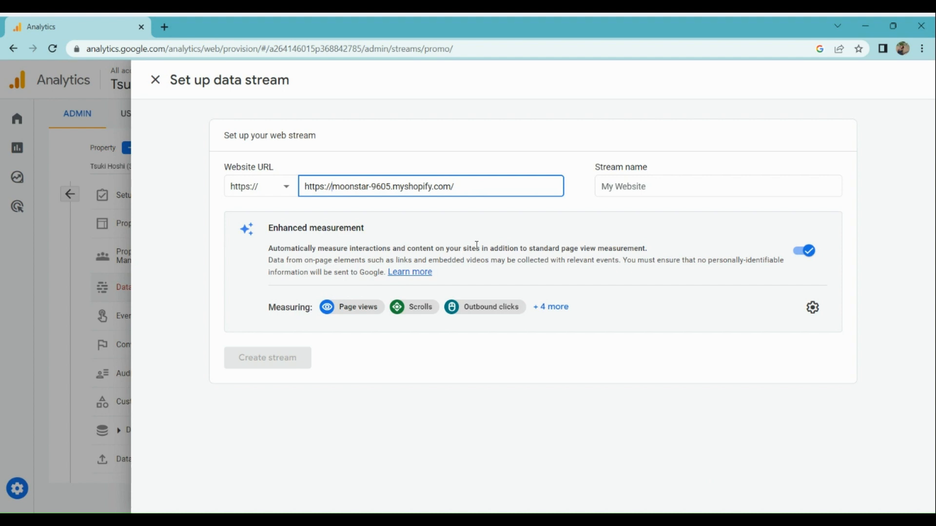
{"action": "left_click", "coordinate": [647, 185]}
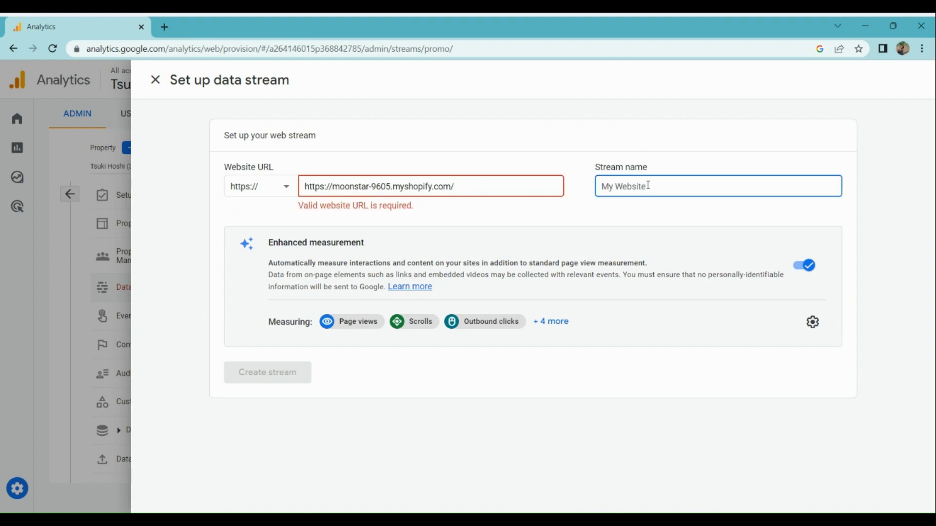
{"action": "left_click", "coordinate": [332, 190]}
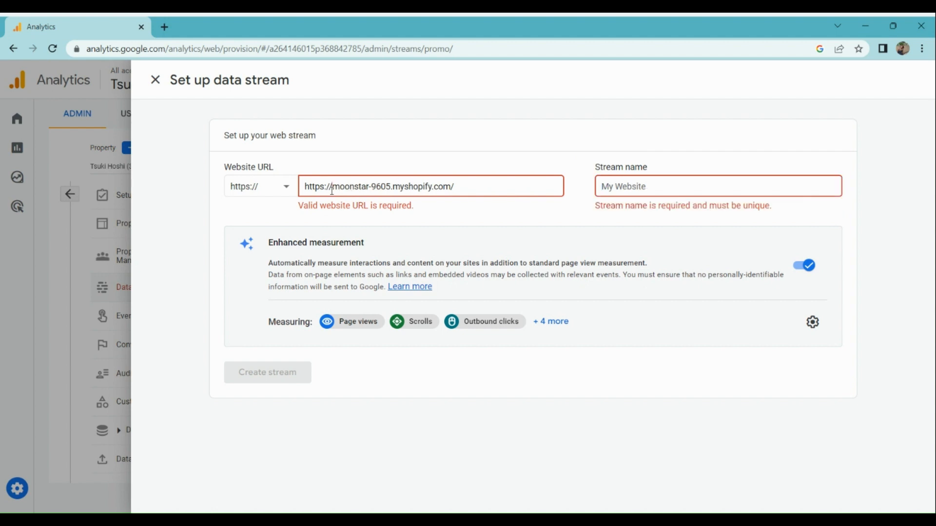
{"action": "key", "text": "shift+Home"}
{"action": "key", "text": "BackSpace"}
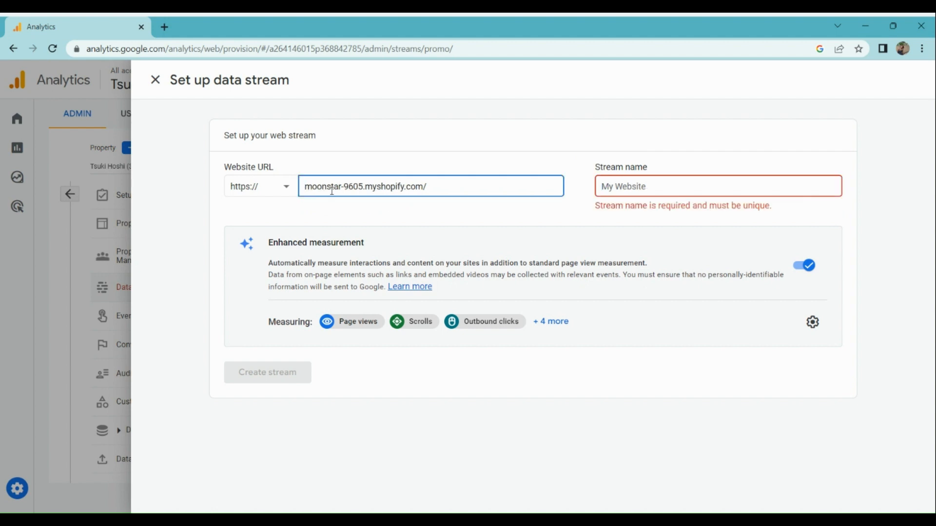
Step: Name the web stream Tsuki Hoshi and create it
{"action": "left_click", "coordinate": [626, 185]}
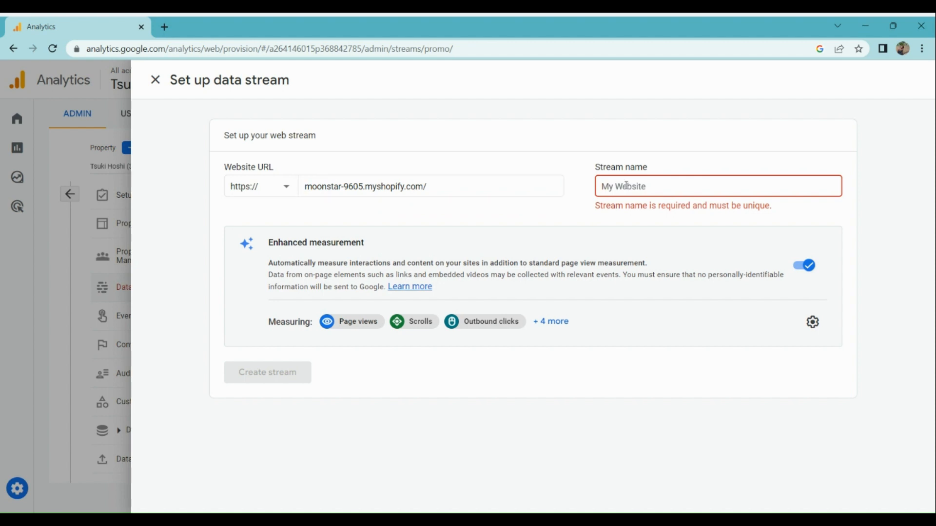
{"action": "type", "text": "Ts"}
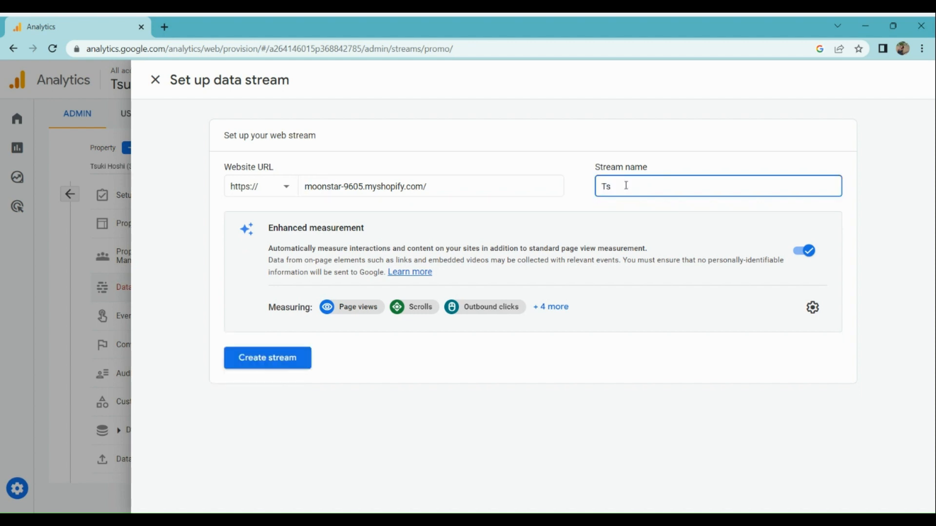
{"action": "type", "text": "uki Hoshi"}
{"action": "left_click", "coordinate": [287, 356]}
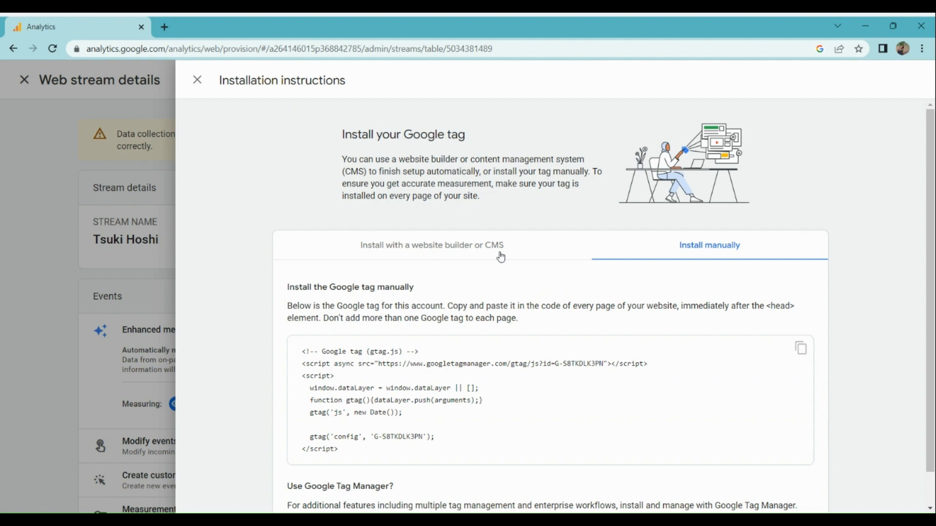
Step: Copy the Google tag (gtag.js) code snippet from the manual installation instructions
{"action": "scroll", "coordinate": [601, 300], "scroll_direction": "down", "scroll_amount": 1}
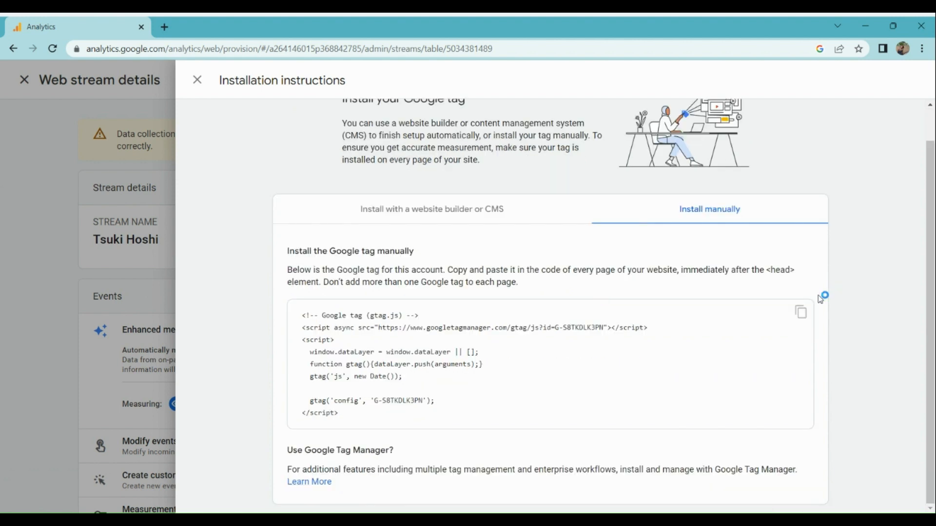
{"action": "left_click", "coordinate": [807, 313]}
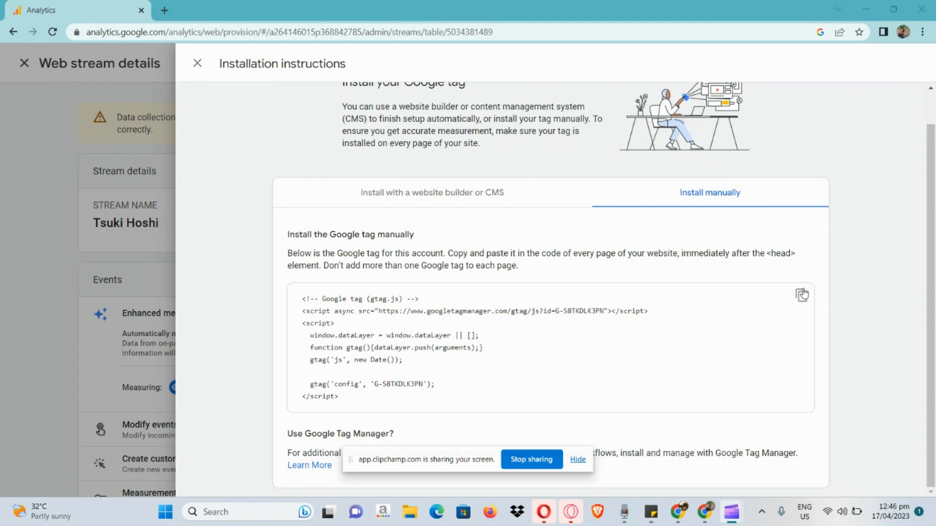
{"action": "left_click", "coordinate": [802, 294]}
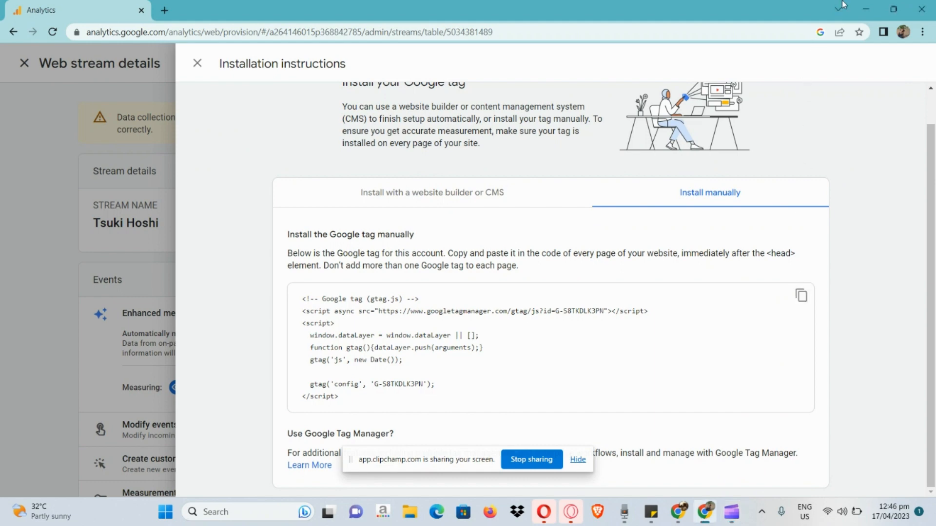
Step: Switch to the Shopify admin and open the code editor for the online store's current Dawn theme
{"action": "left_click", "coordinate": [864, 9]}
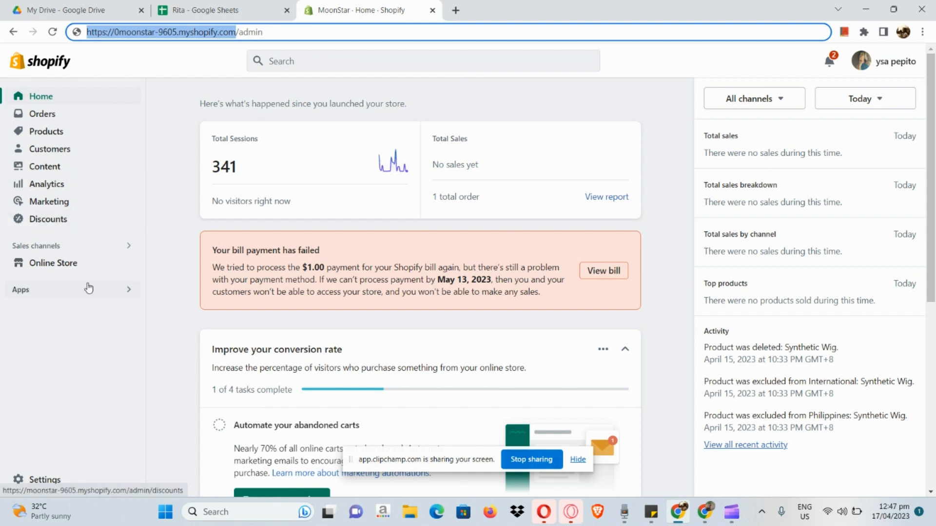
{"action": "left_click", "coordinate": [105, 260]}
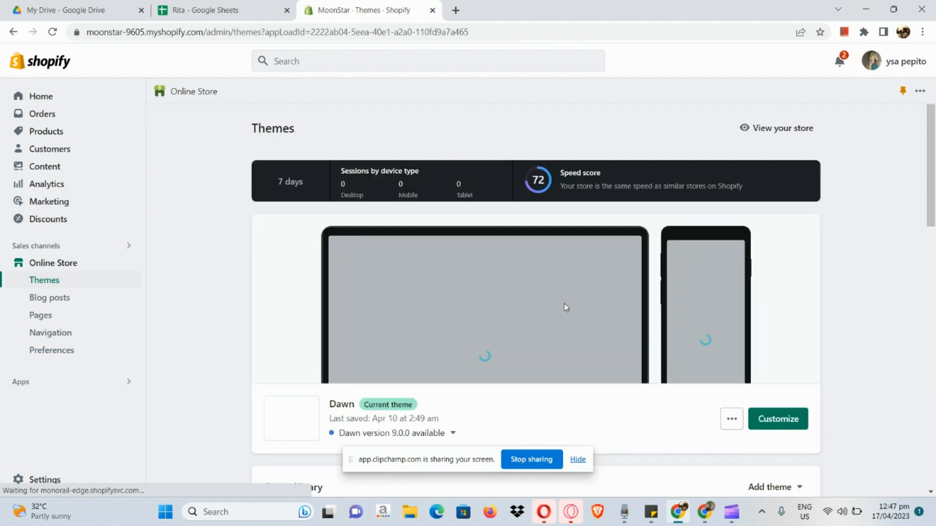
{"action": "scroll", "coordinate": [566, 307], "scroll_direction": "down", "scroll_amount": 2}
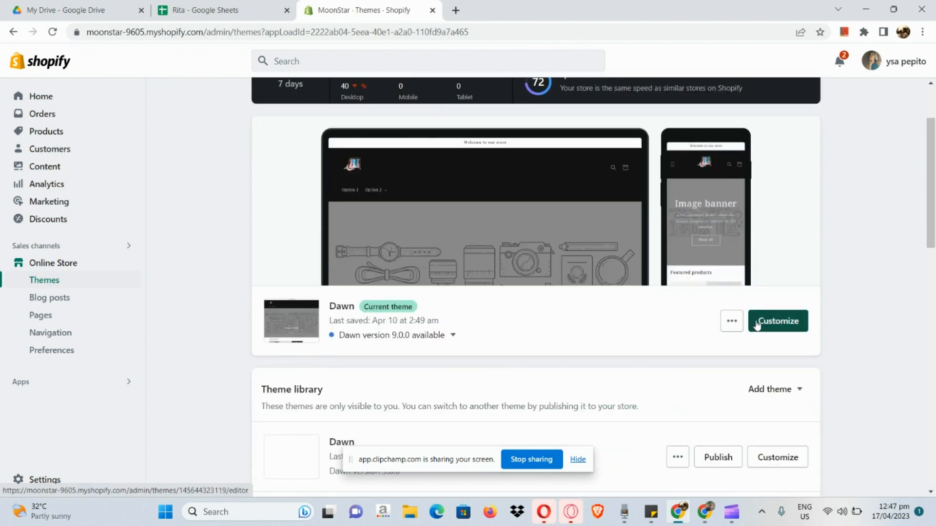
{"action": "left_click", "coordinate": [758, 322]}
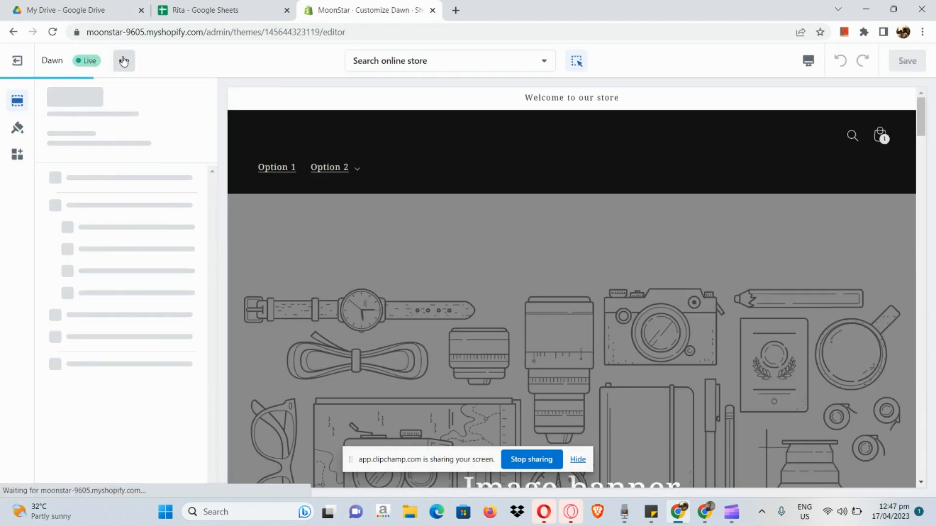
{"action": "left_click", "coordinate": [124, 61]}
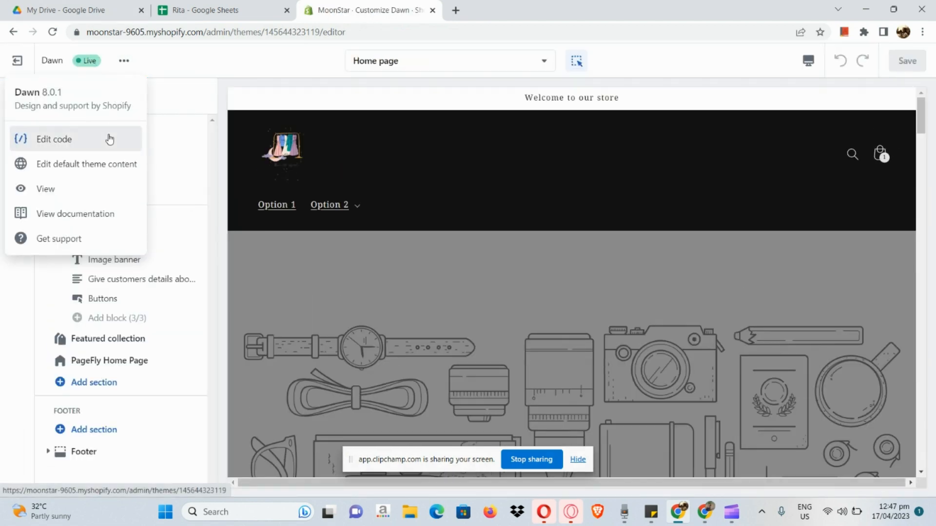
{"action": "left_click", "coordinate": [109, 140]}
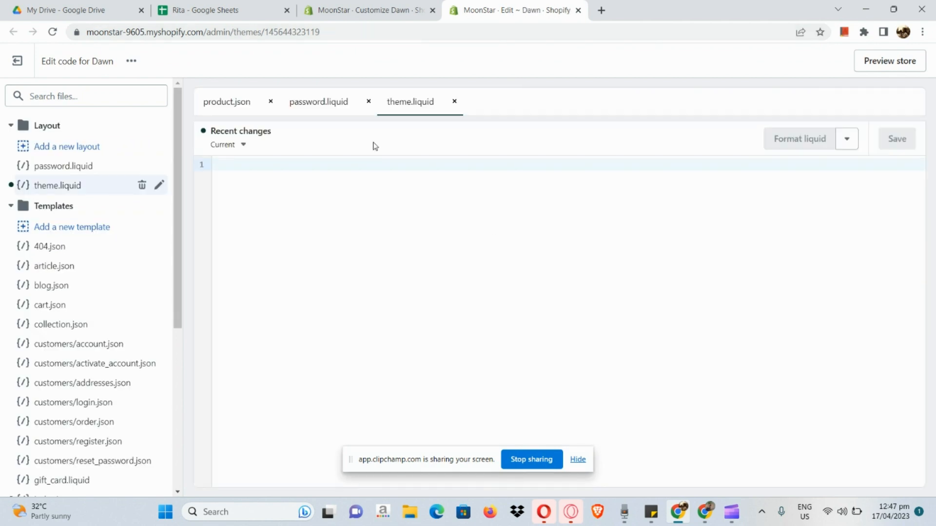
Step: Open the theme.liquid layout file and search its code for "head"
{"action": "left_click", "coordinate": [82, 185]}
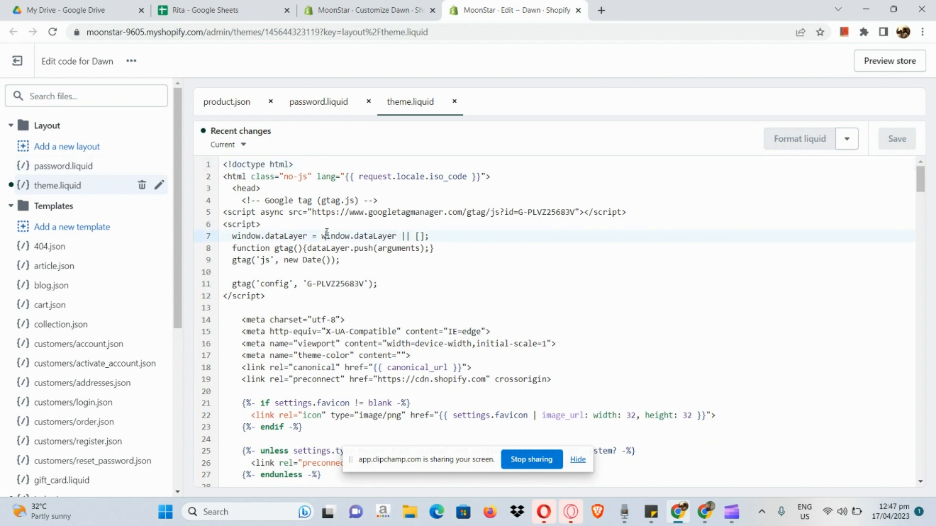
{"action": "scroll", "coordinate": [327, 232], "scroll_direction": "down", "scroll_amount": 5}
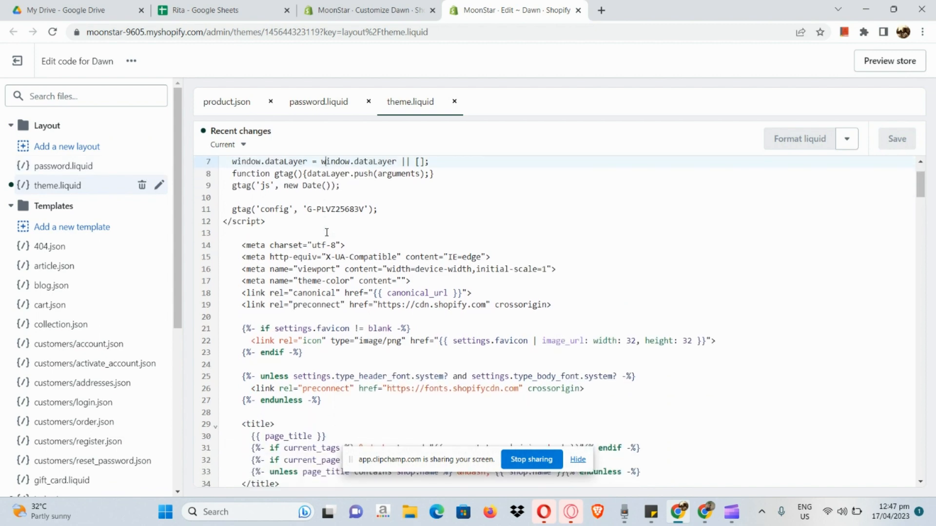
{"action": "scroll", "coordinate": [327, 233], "scroll_direction": "up", "scroll_amount": 5}
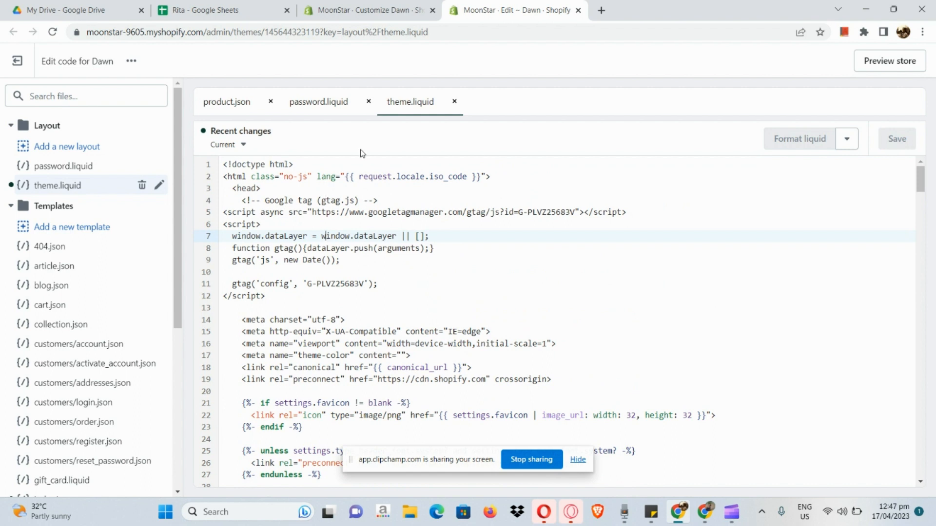
{"action": "key", "text": "ctrl+f"}
{"action": "type", "text": "head"}
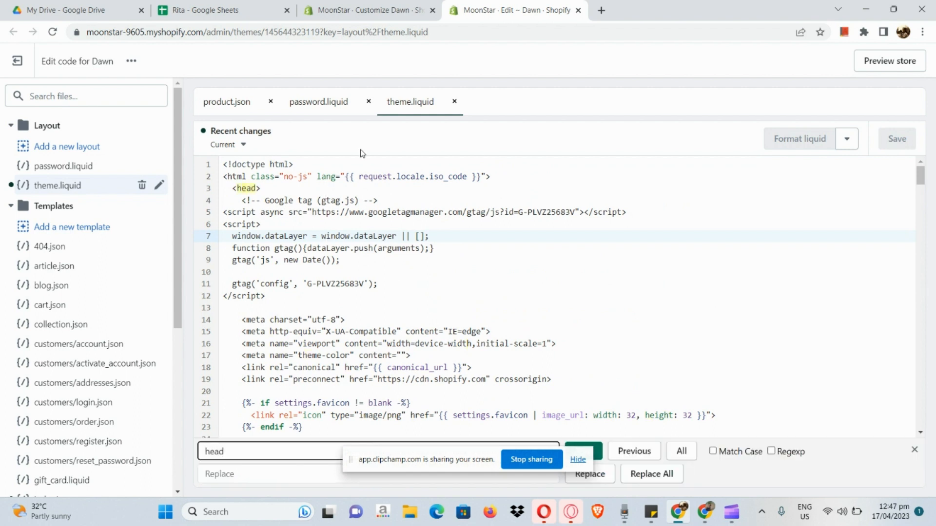
Step: Highlight the theme.liquid code from the Google tag comment below <head> down to the line above <title>, and review it
{"action": "left_click", "coordinate": [255, 199]}
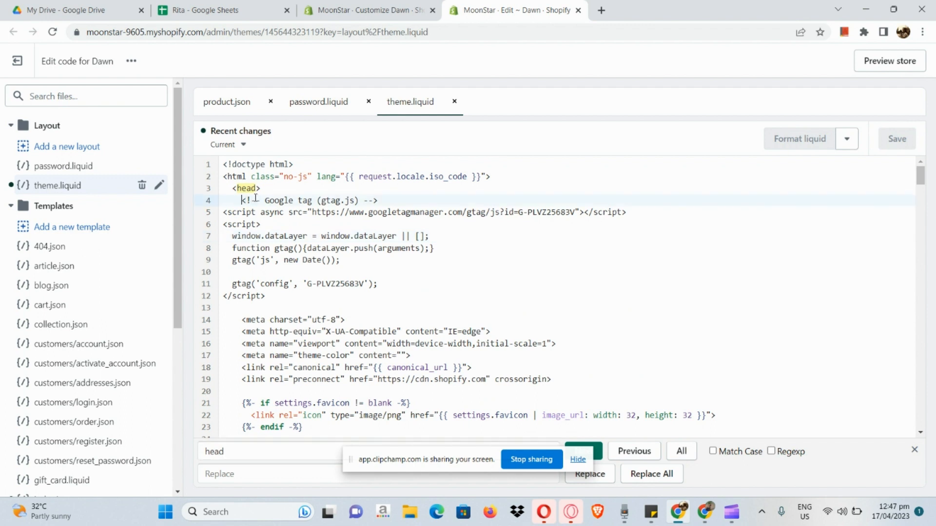
{"action": "key", "text": "shift+Down"}
{"action": "key", "text": "shift+Down"}
{"action": "key", "text": "shift+Down"}
{"action": "key", "text": "shift+Down"}
{"action": "key", "text": "shift+Down"}
{"action": "key", "text": "shift+Down"}
{"action": "key", "text": "shift+Down"}
{"action": "key", "text": "shift+Down"}
{"action": "key", "text": "shift+Down"}
{"action": "key", "text": "shift+Down"}
{"action": "key", "text": "shift+Down"}
{"action": "key", "text": "shift+Down"}
{"action": "key", "text": "shift+Down"}
{"action": "key", "text": "shift+Down"}
{"action": "key", "text": "shift+Down"}
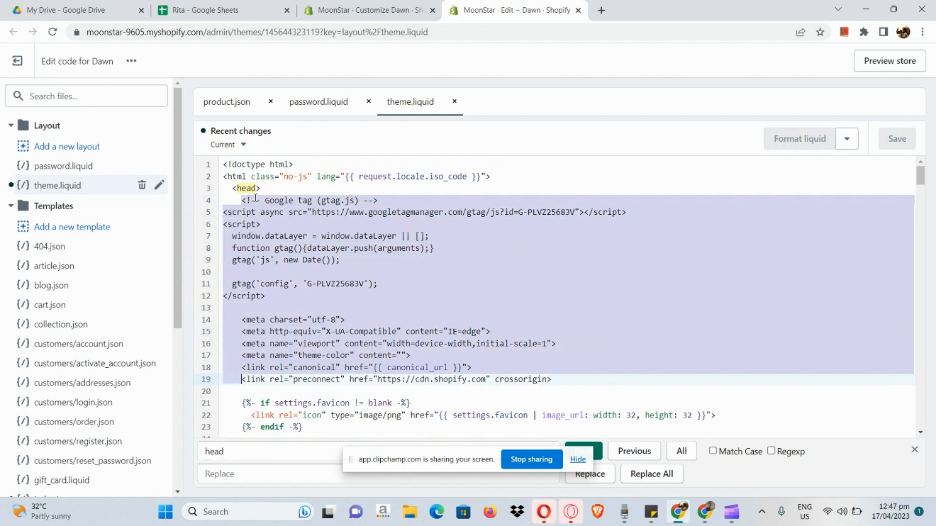
{"action": "key", "text": "shift+Down"}
{"action": "key", "text": "shift+Down"}
{"action": "key", "text": "shift+Down"}
{"action": "key", "text": "shift+Down"}
{"action": "key", "text": "shift+Down"}
{"action": "key", "text": "shift+Down"}
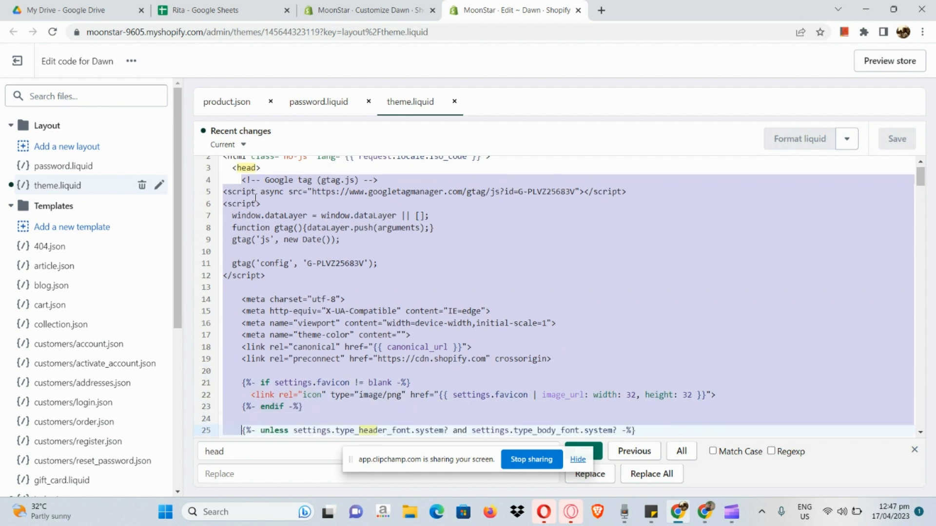
{"action": "key", "text": "shift+Down"}
{"action": "key", "text": "shift+Down"}
{"action": "key", "text": "shift+Down"}
{"action": "key", "text": "shift+Down"}
{"action": "key", "text": "shift+Down"}
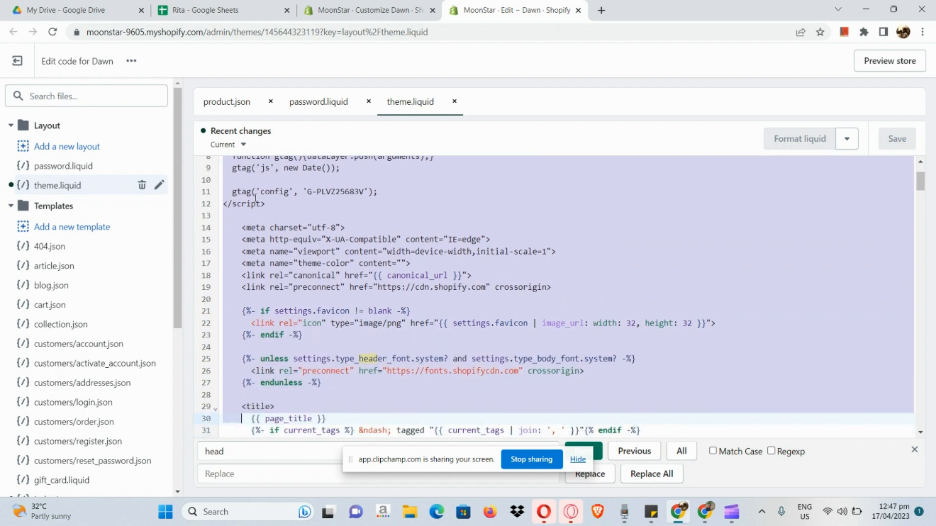
{"action": "key", "text": "shift+Up"}
{"action": "key", "text": "shift+Up"}
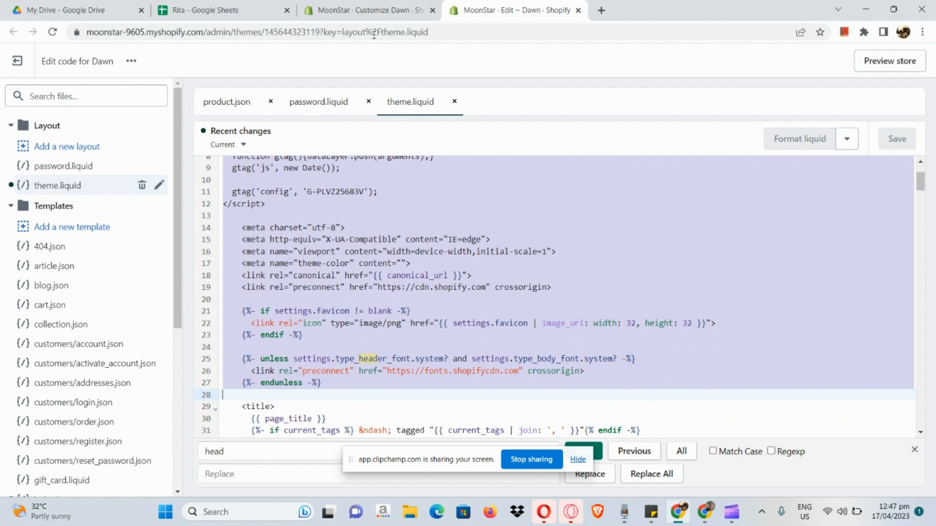
{"action": "scroll", "coordinate": [396, 189], "scroll_direction": "up", "scroll_amount": 3}
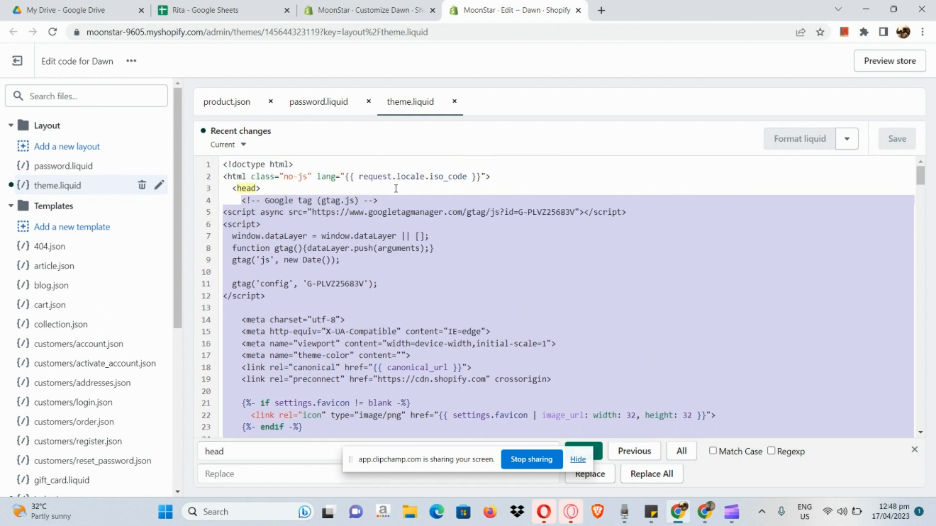
{"action": "scroll", "coordinate": [228, 343], "scroll_direction": "down", "scroll_amount": 3}
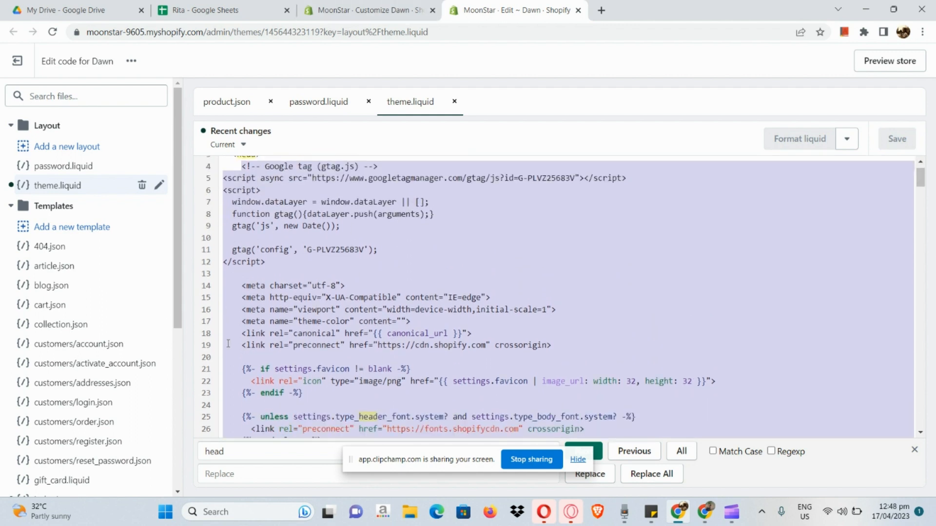
{"action": "scroll", "coordinate": [295, 351], "scroll_direction": "up", "scroll_amount": 2}
{"action": "scroll", "coordinate": [295, 351], "scroll_direction": "up", "scroll_amount": 1}
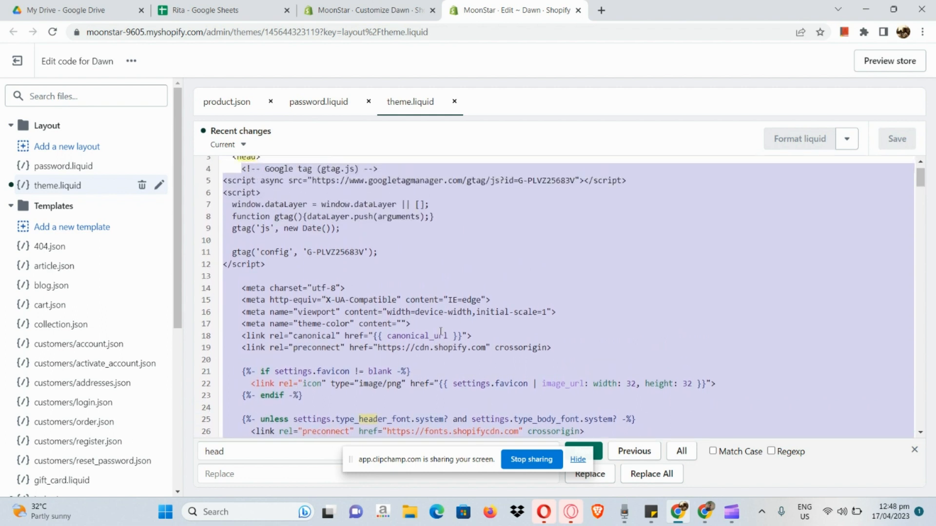
{"action": "scroll", "coordinate": [433, 400], "scroll_direction": "up", "scroll_amount": 1}
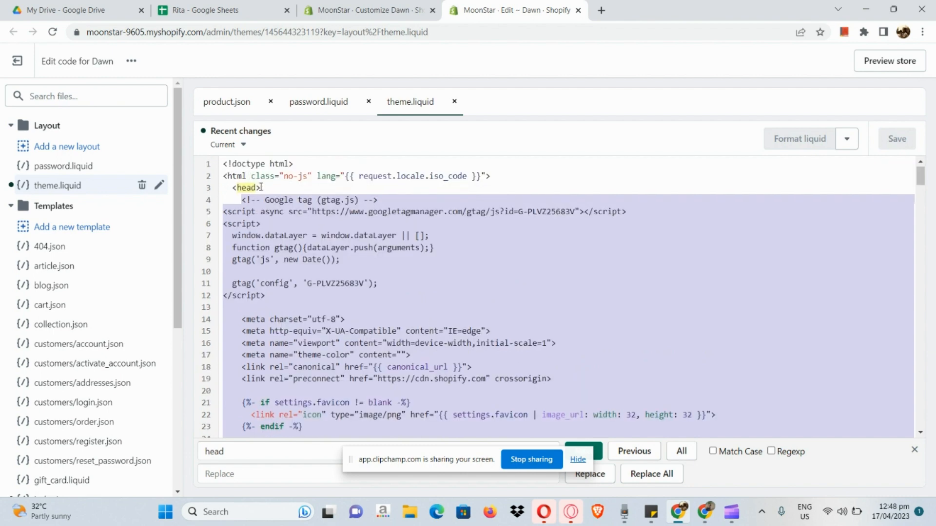
{"action": "scroll", "coordinate": [270, 206], "scroll_direction": "down", "scroll_amount": 3}
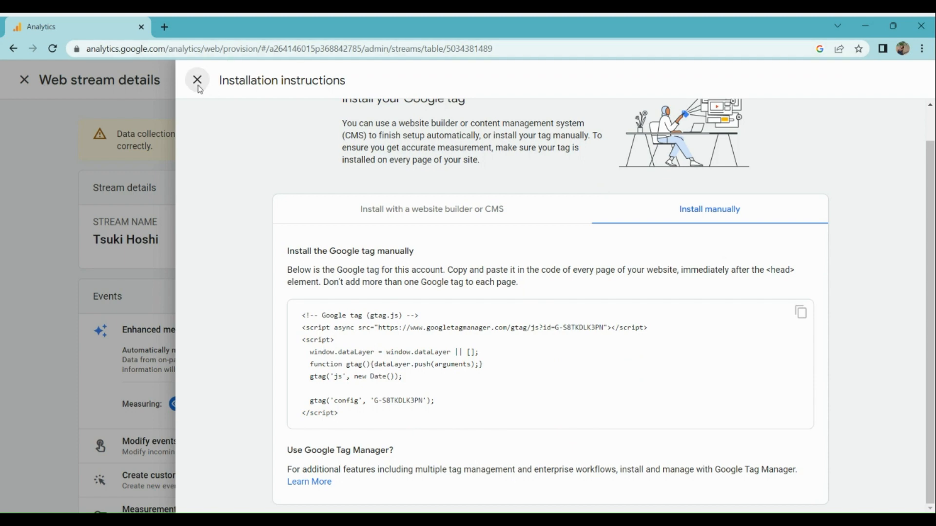
Step: Return from the installation instructions to the web stream details, copy the measurement ID and reload the page
{"action": "left_click", "coordinate": [198, 81]}
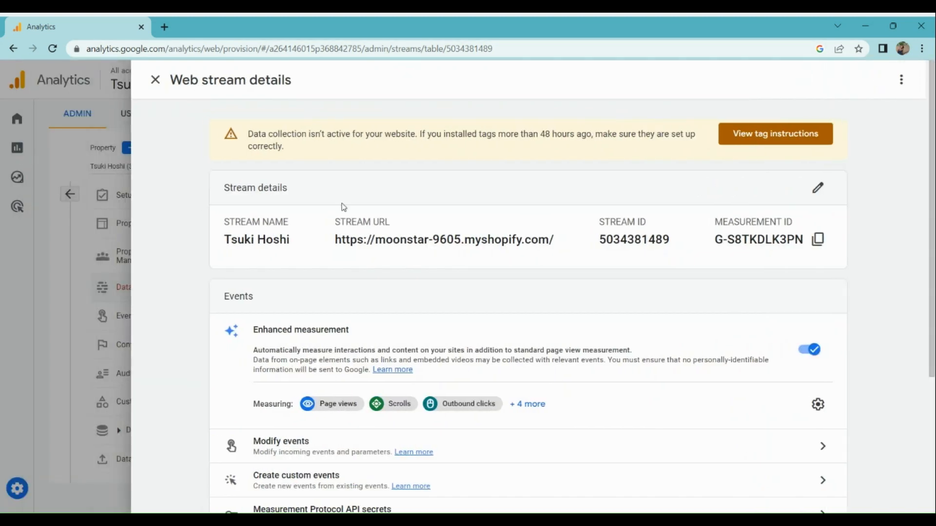
{"action": "scroll", "coordinate": [312, 116], "scroll_direction": "down", "scroll_amount": 4}
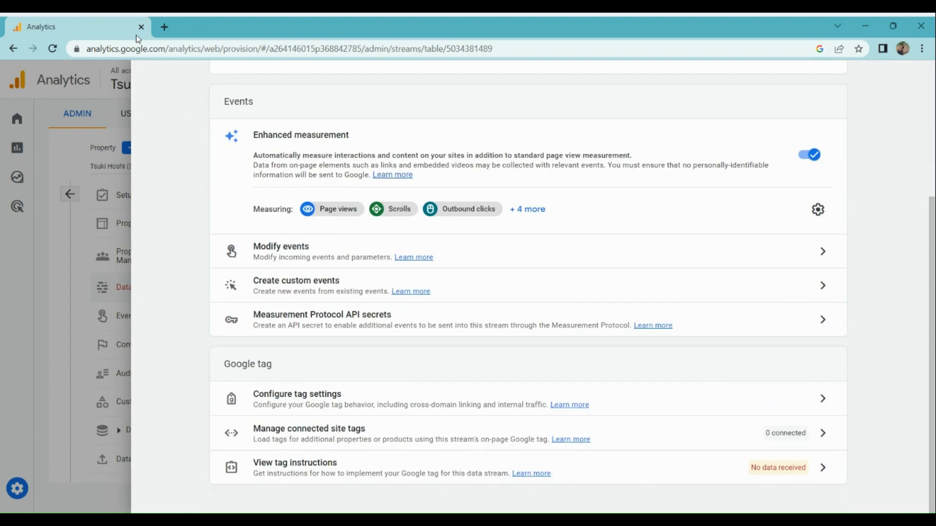
{"action": "scroll", "coordinate": [153, 178], "scroll_direction": "up", "scroll_amount": 4}
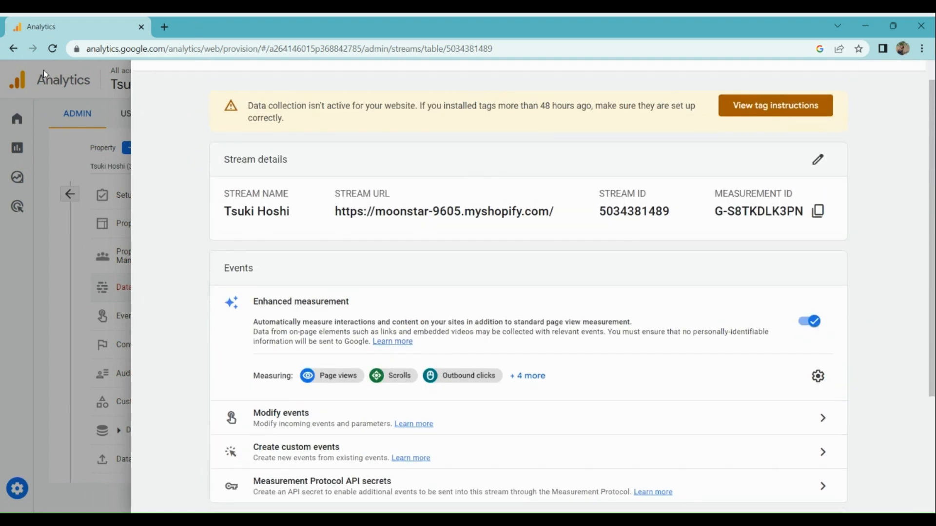
{"action": "left_click", "coordinate": [818, 211]}
{"action": "left_click", "coordinate": [54, 44]}
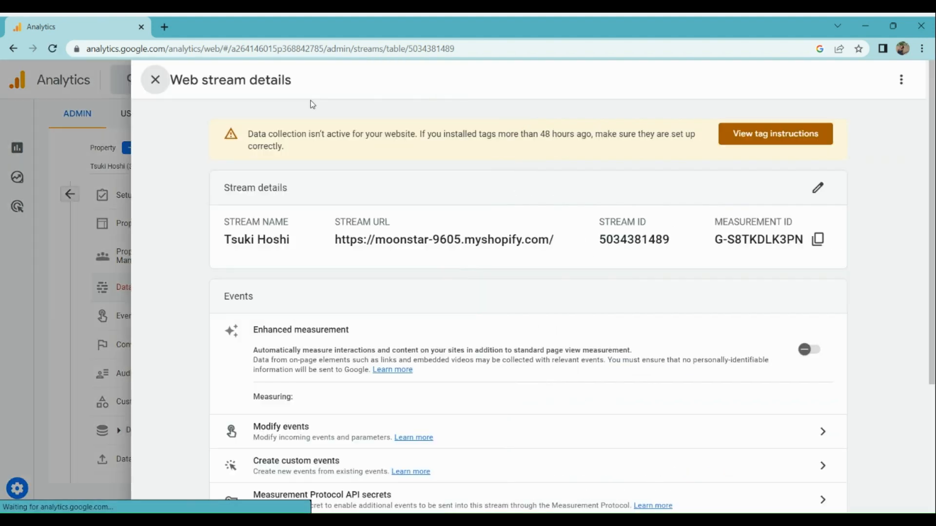
Step: Leave the web stream details and review the Tsuki Hoshi property's Home overview, including its user and realtime cards
{"action": "left_click", "coordinate": [155, 79]}
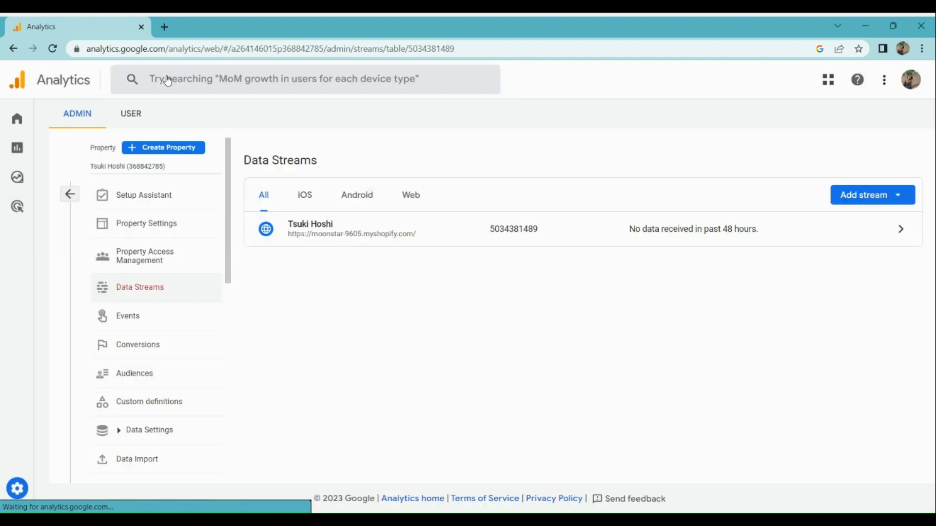
{"action": "left_click", "coordinate": [29, 115]}
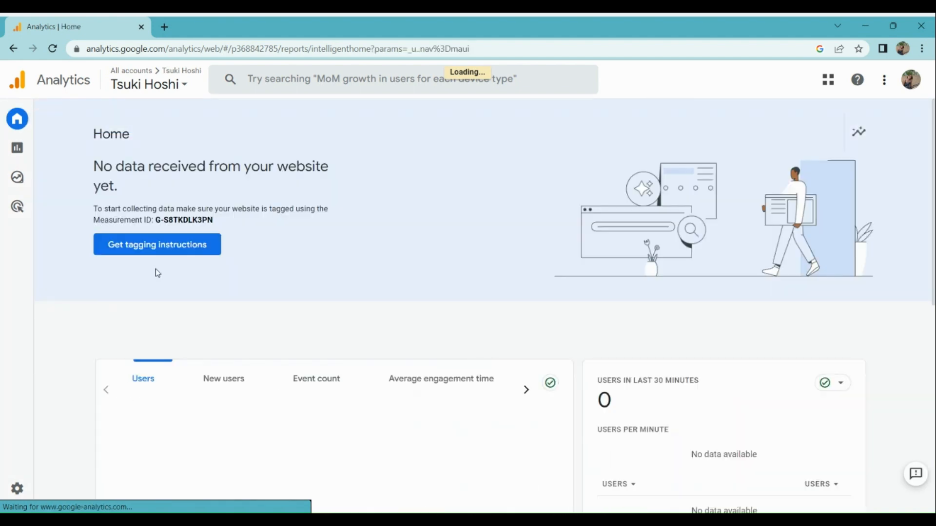
{"action": "scroll", "coordinate": [174, 390], "scroll_direction": "down", "scroll_amount": 3}
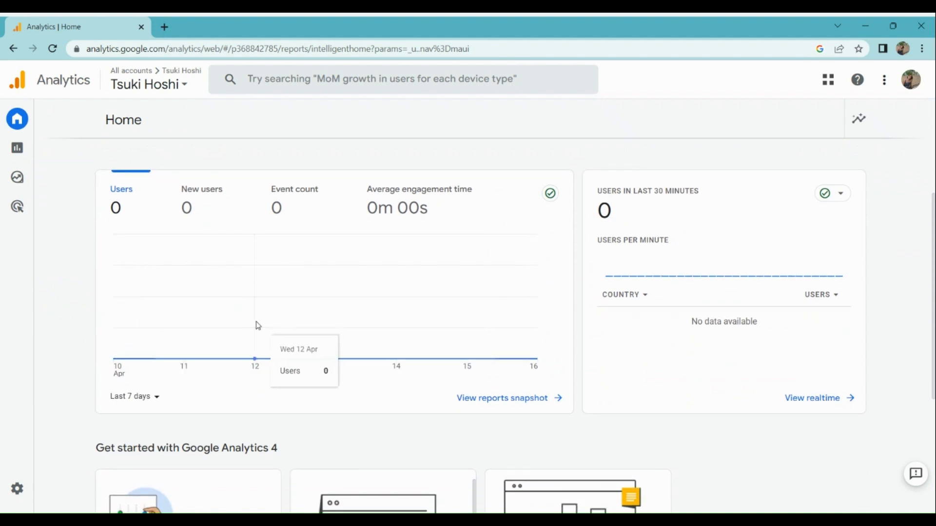
{"action": "scroll", "coordinate": [257, 322], "scroll_direction": "down", "scroll_amount": 1}
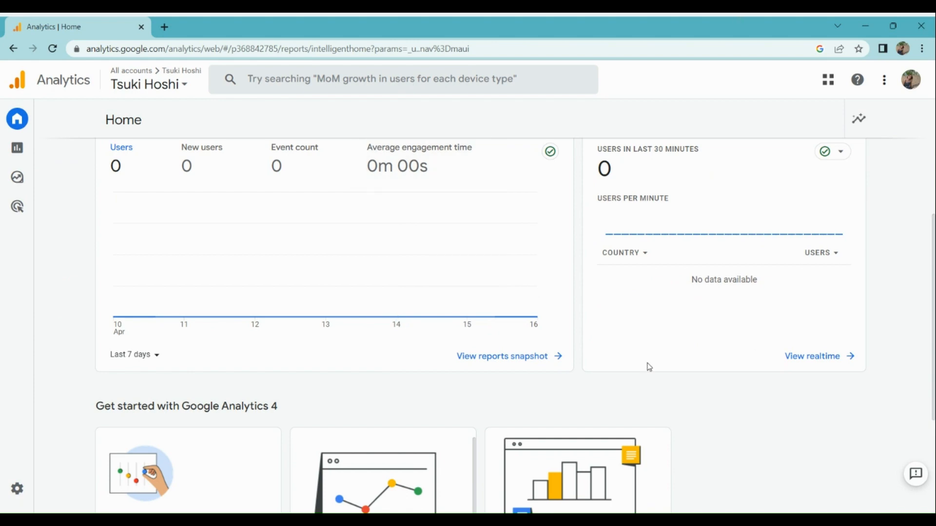
{"action": "scroll", "coordinate": [646, 373], "scroll_direction": "down", "scroll_amount": 3}
{"action": "scroll", "coordinate": [643, 379], "scroll_direction": "down", "scroll_amount": 2}
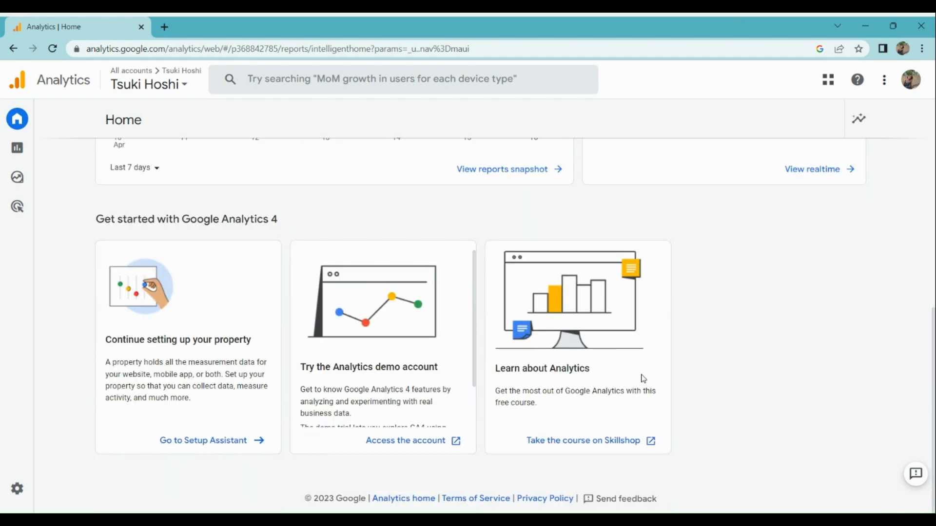
{"action": "scroll", "coordinate": [643, 378], "scroll_direction": "up", "scroll_amount": 6}
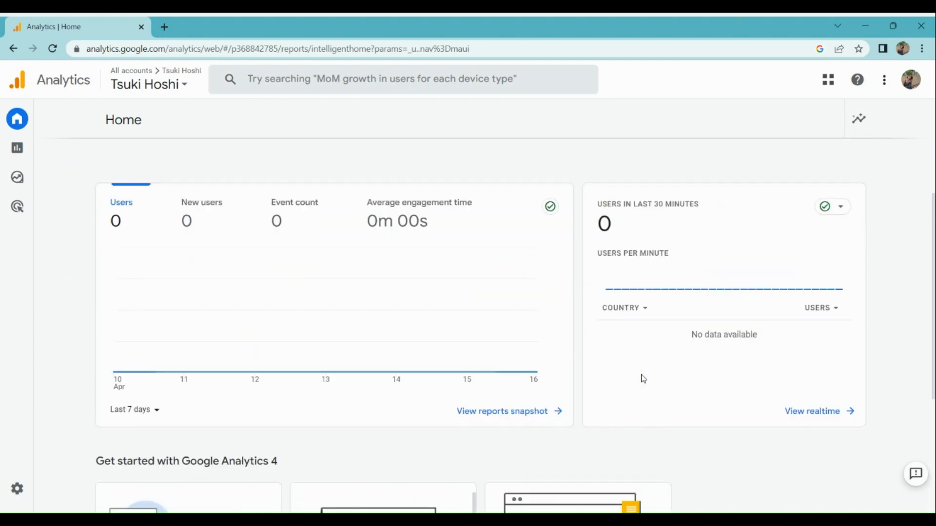